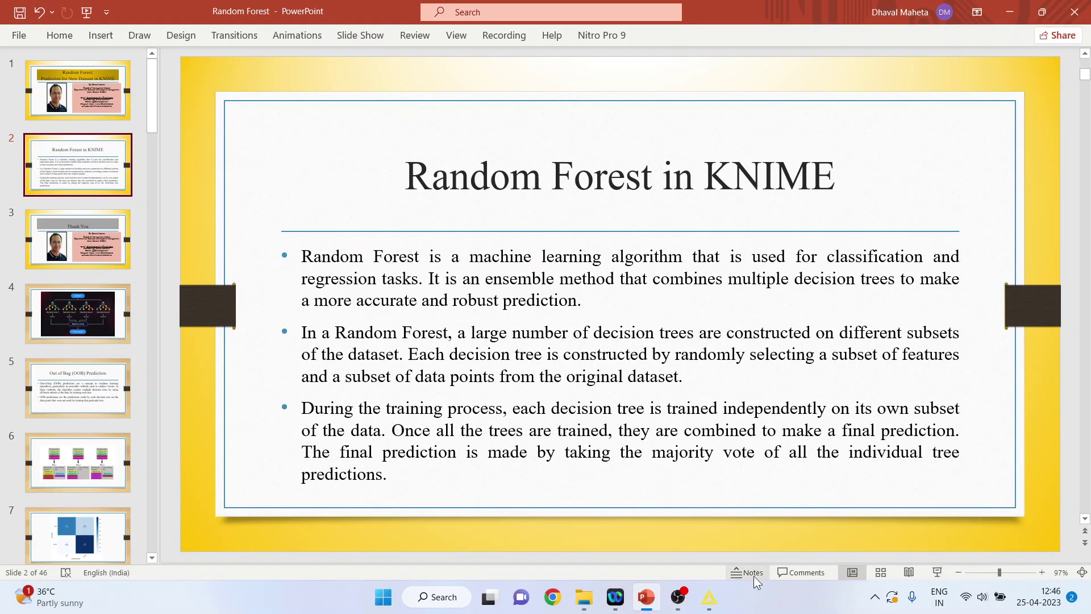
Add a CSV Reader node from IO > Read and position it at the canvas's top-left.
{"action": "left_click", "coordinate": [709, 596]}
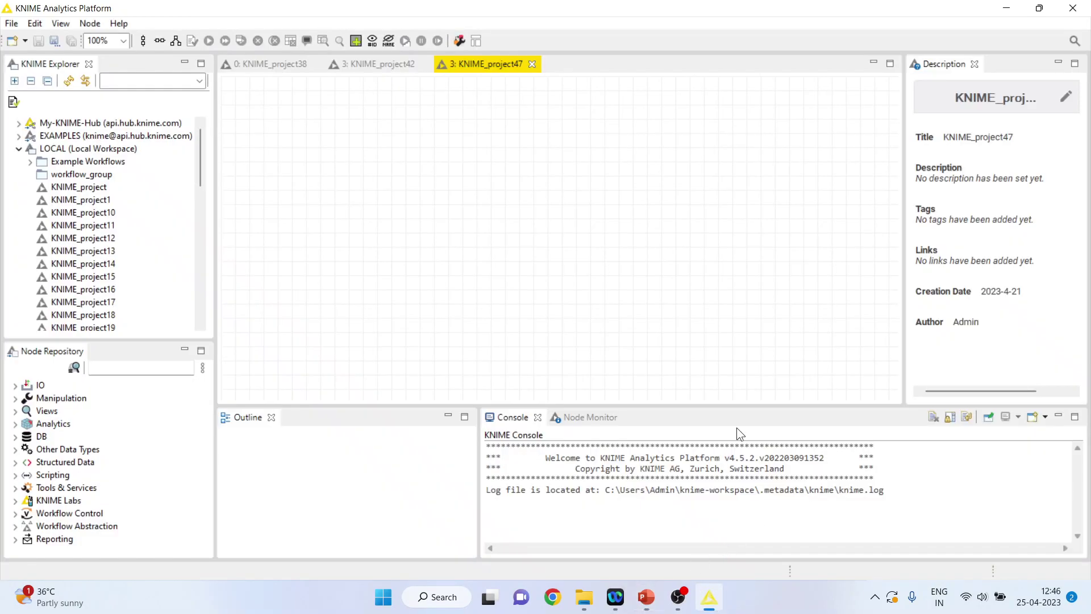
{"action": "left_click", "coordinate": [15, 385]}
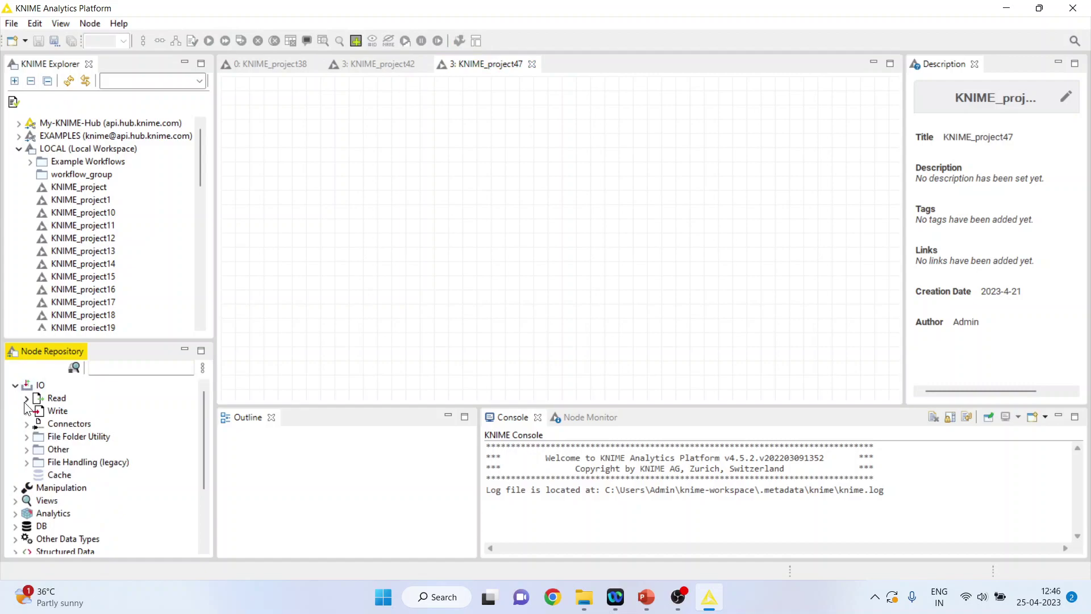
{"action": "left_click", "coordinate": [27, 398]}
{"action": "left_click_drag", "start_coordinate": [80, 450], "coordinate": [499, 220]}
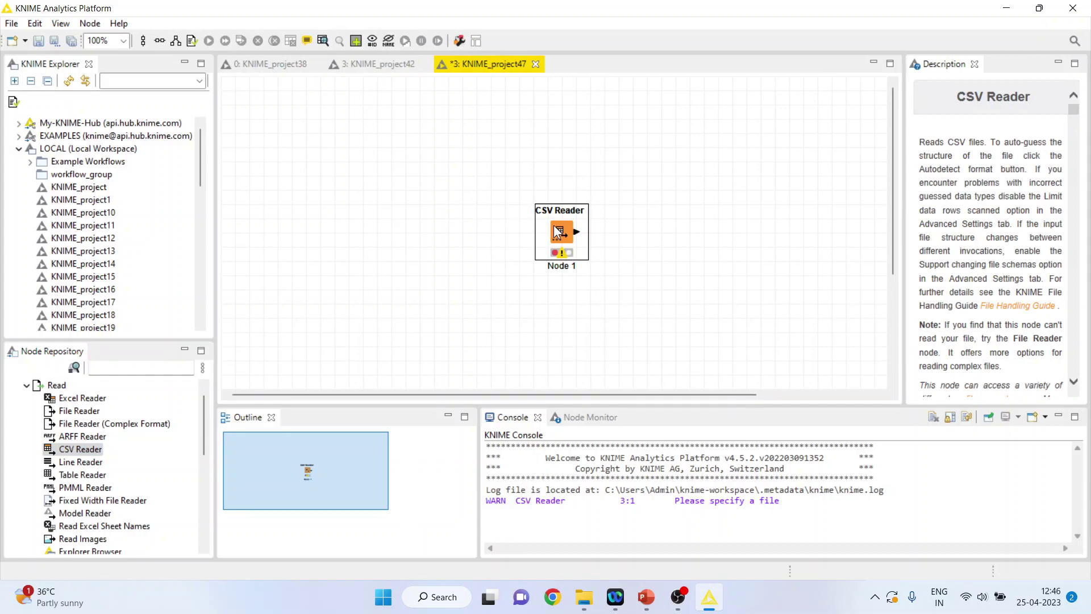
{"action": "left_click_drag", "start_coordinate": [360, 174], "coordinate": [313, 148]}
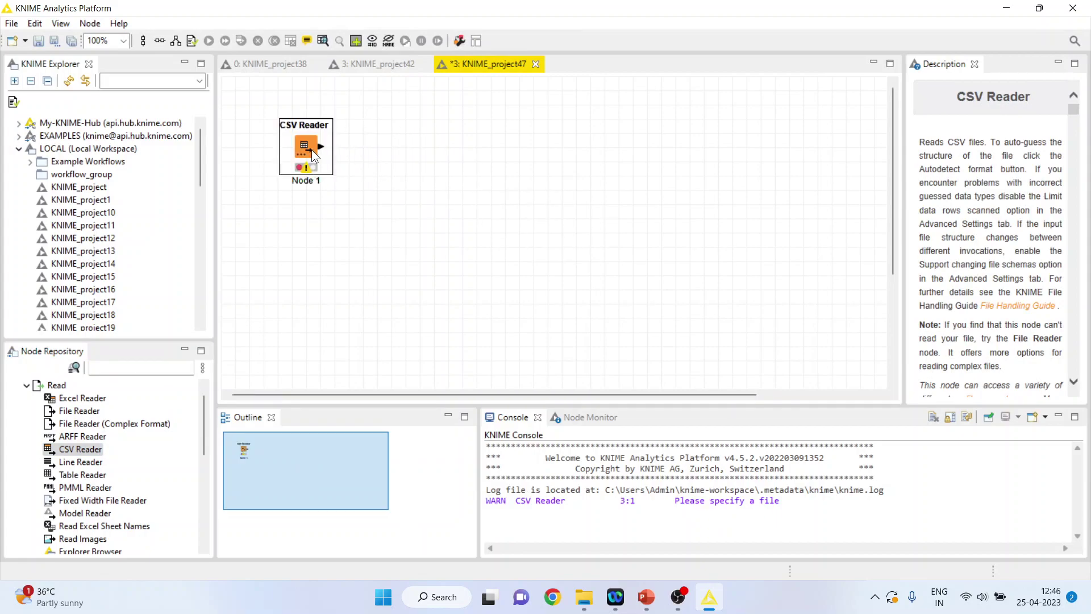
Browse for the CSV Reader's input file and navigate to Research Methodology\Predictive Analytics on drive D.
{"action": "double_click", "coordinate": [311, 149]}
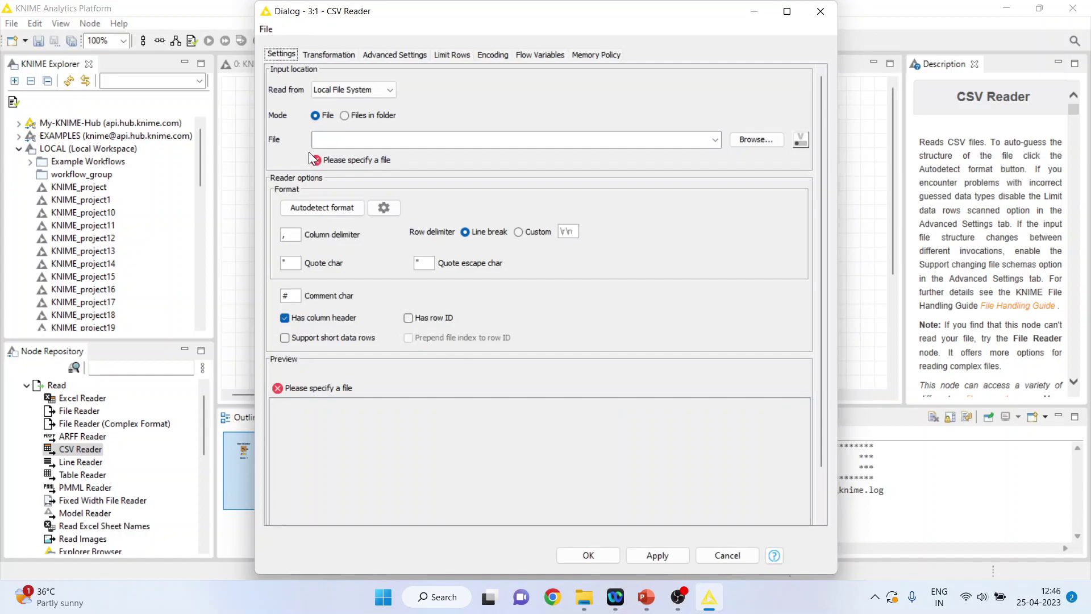
{"action": "left_click", "coordinate": [744, 141]}
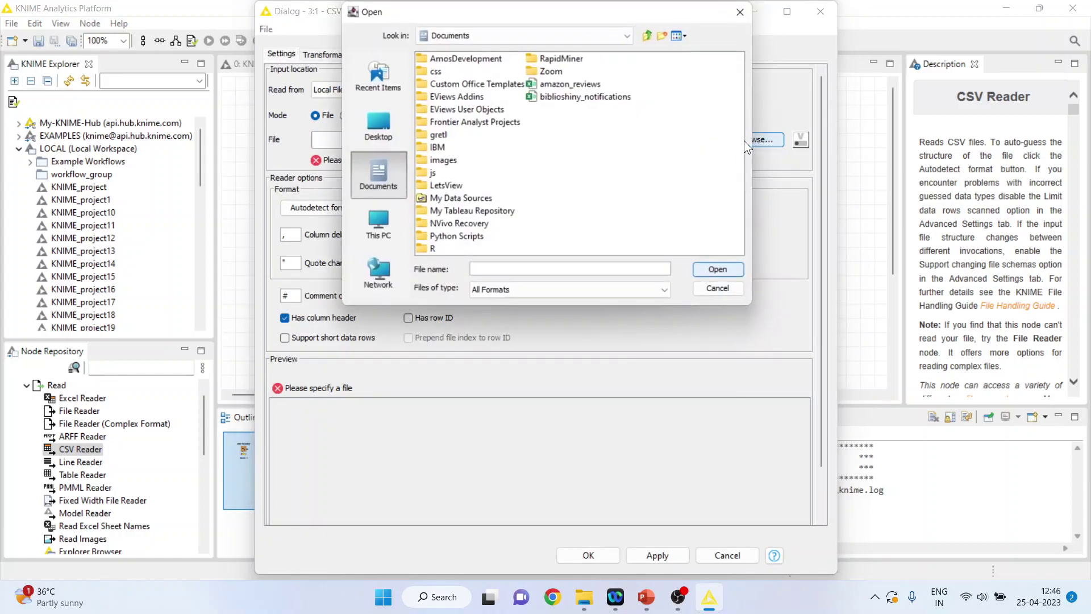
{"action": "left_click", "coordinate": [630, 34]}
{"action": "double_click", "coordinate": [544, 59]}
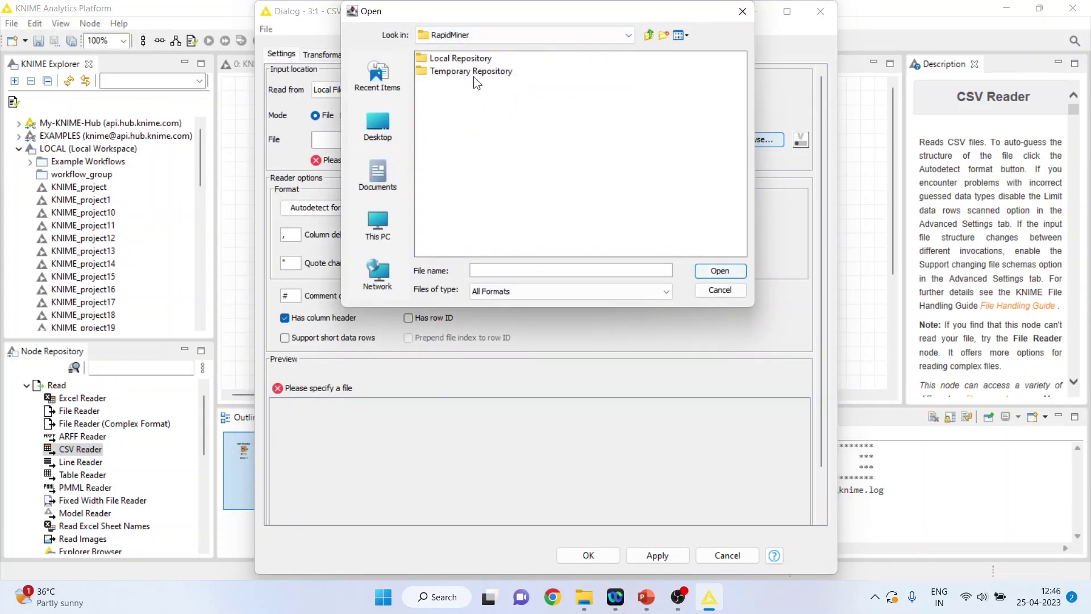
{"action": "left_click", "coordinate": [628, 33]}
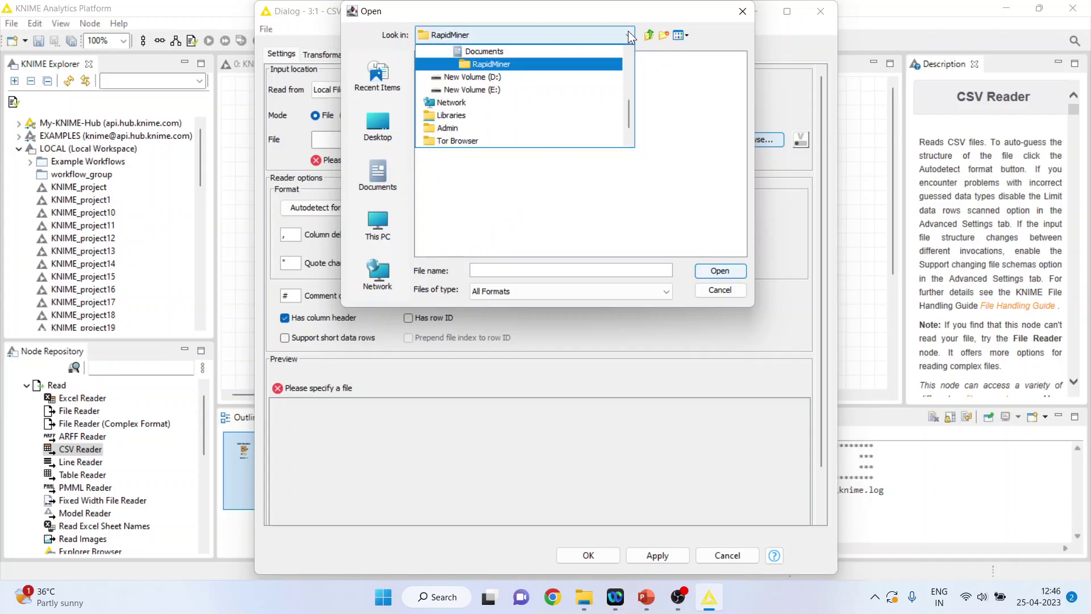
{"action": "left_click", "coordinate": [510, 75]}
{"action": "double_click", "coordinate": [485, 83]}
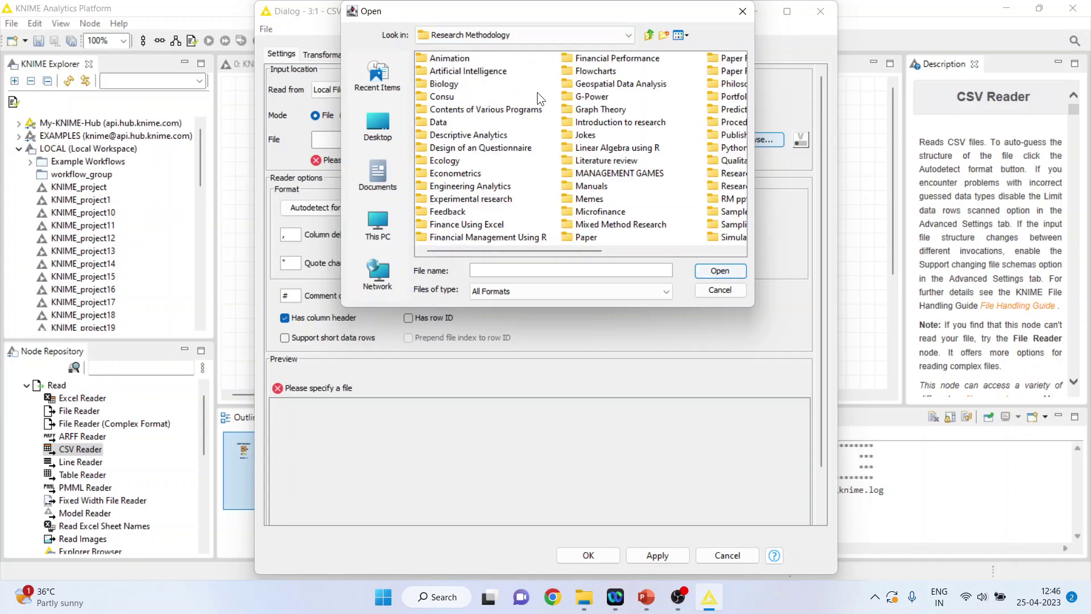
{"action": "double_click", "coordinate": [720, 111]}
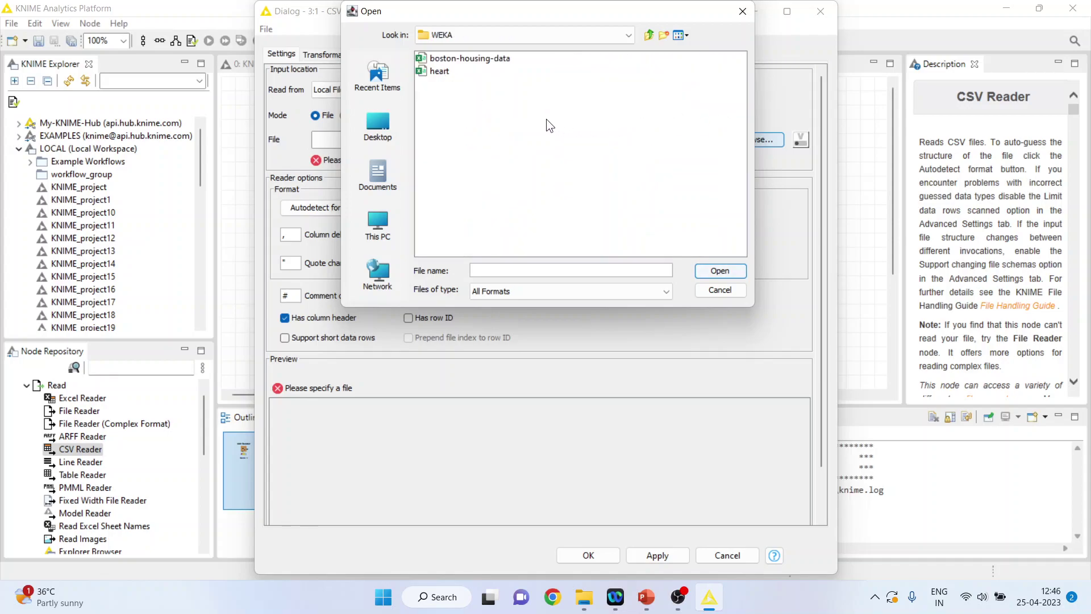
{"action": "left_click", "coordinate": [647, 34]}
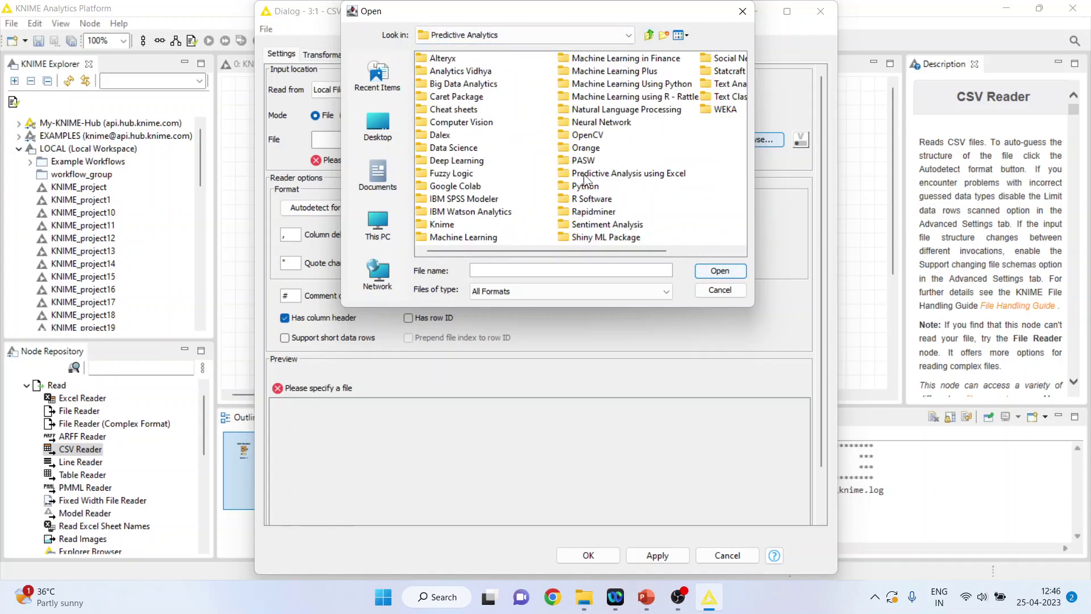
Select heart1.csv in the Knime\Data folder and confirm the CSV Reader settings.
{"action": "double_click", "coordinate": [442, 224]}
{"action": "double_click", "coordinate": [433, 97]}
{"action": "double_click", "coordinate": [427, 97]}
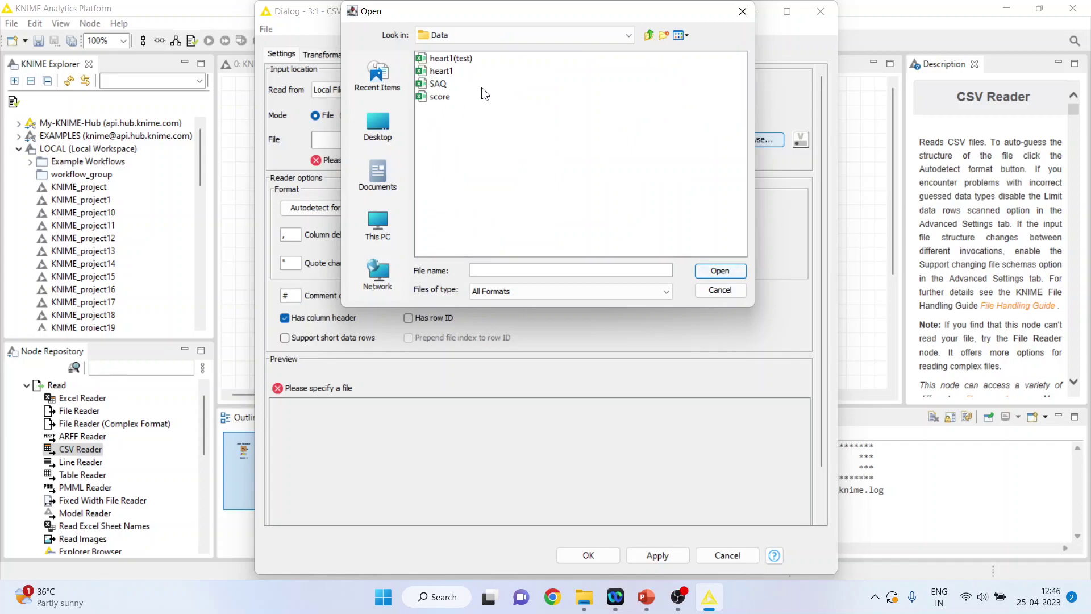
{"action": "left_click", "coordinate": [447, 70]}
{"action": "left_click", "coordinate": [719, 272]}
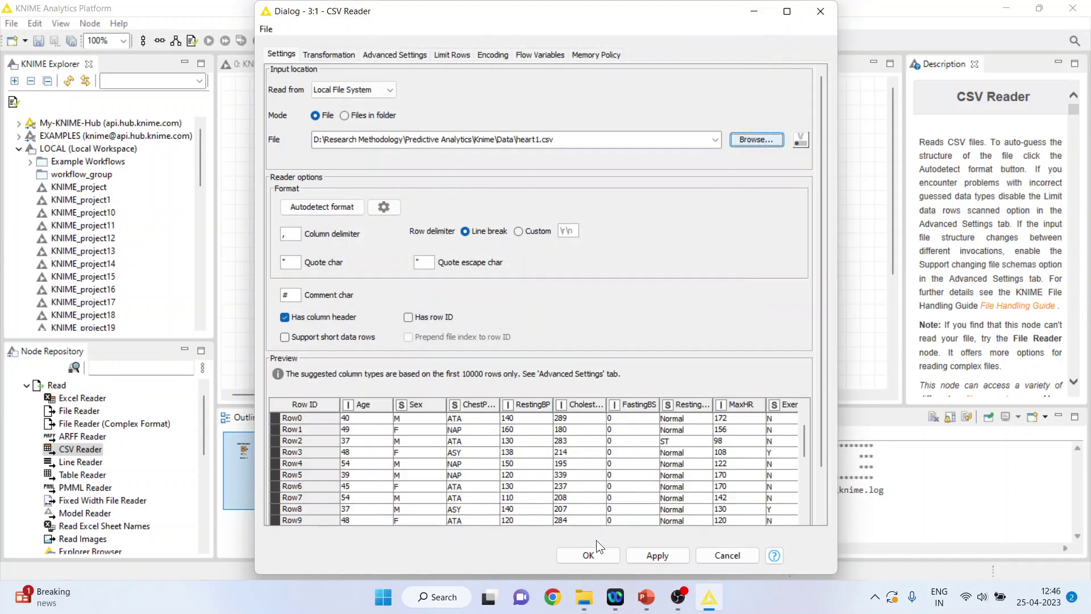
{"action": "left_click", "coordinate": [588, 555]}
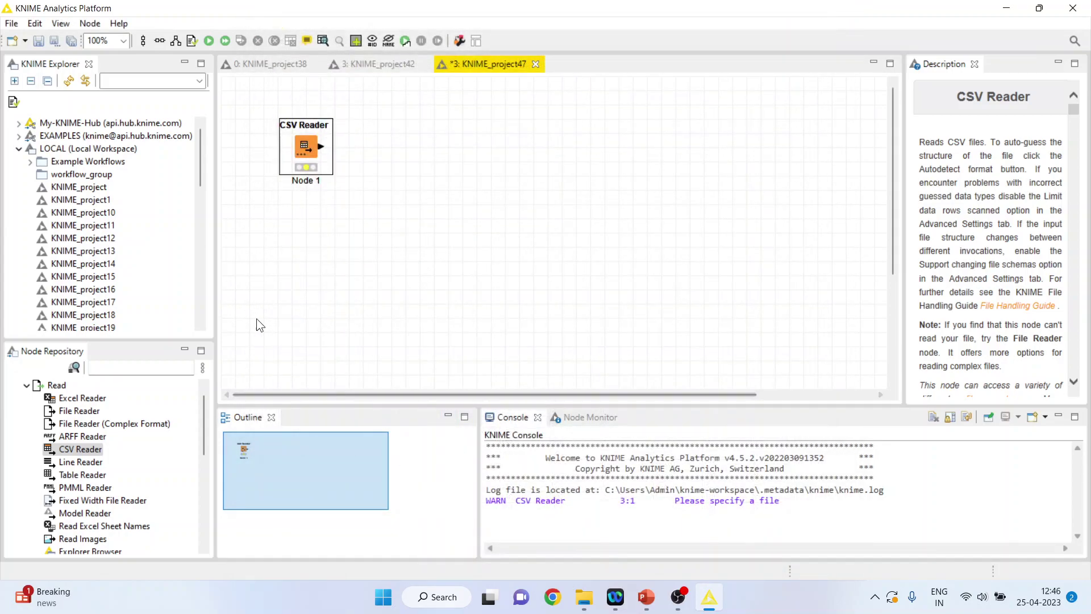
Execute the CSV Reader and open its loaded file table.
{"action": "right_click", "coordinate": [303, 155]}
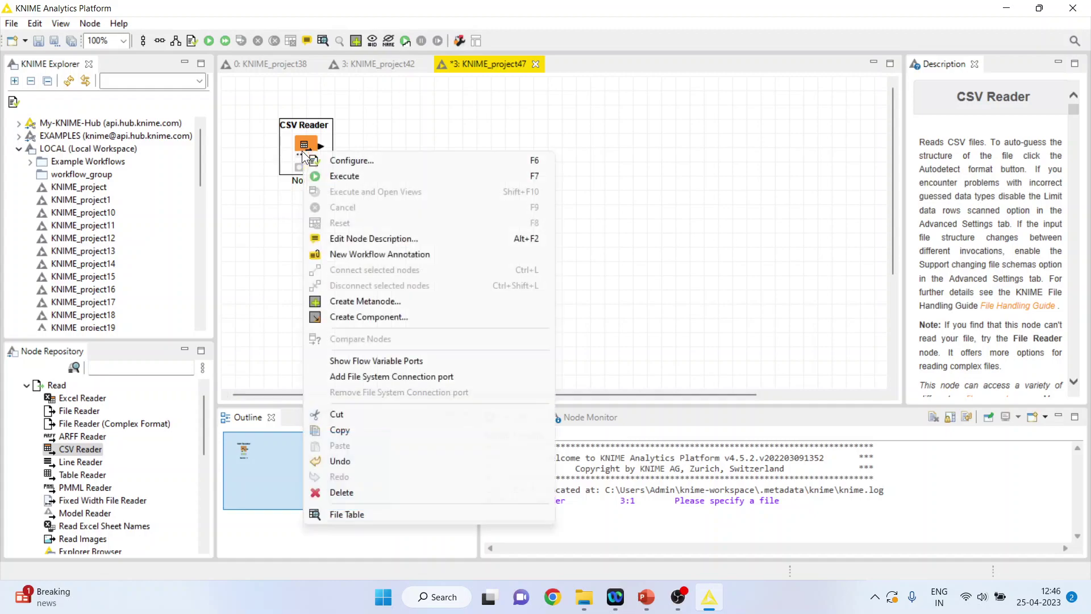
{"action": "left_click", "coordinate": [346, 176]}
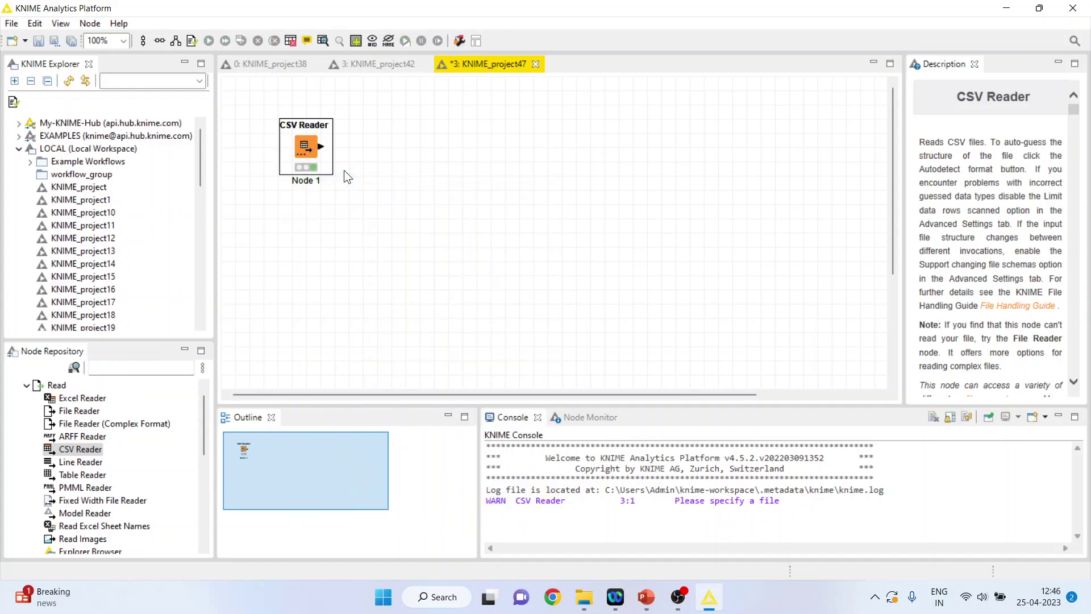
{"action": "right_click", "coordinate": [309, 148]}
{"action": "left_click", "coordinate": [378, 512]}
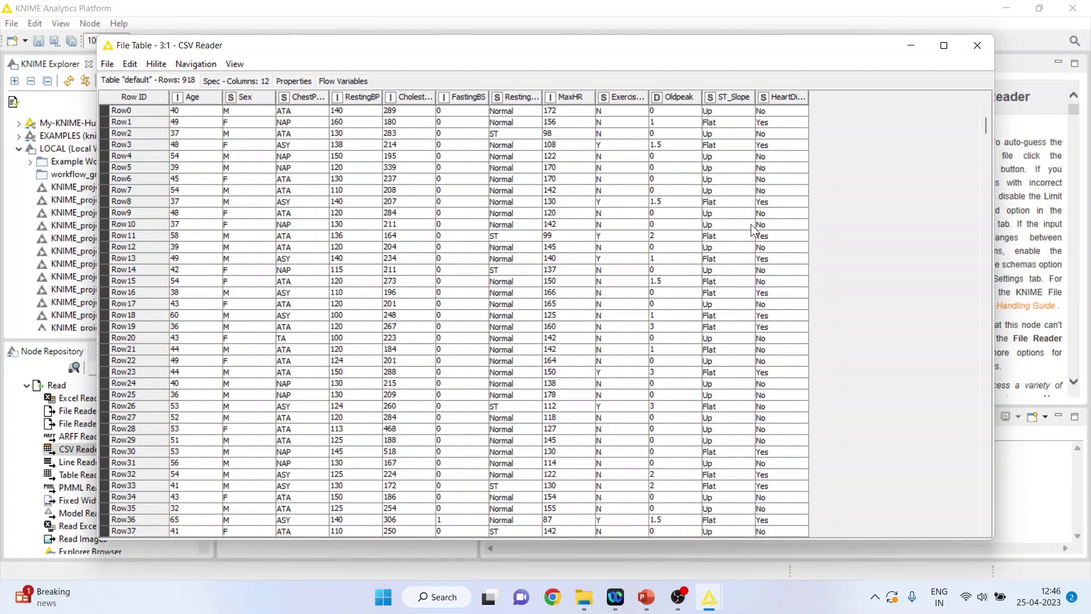
Review the HeartDisease, Age, RestingBP, Cholesterol and MaxHR column values, then close the table.
{"action": "left_click_drag", "start_coordinate": [774, 123], "coordinate": [783, 338]}
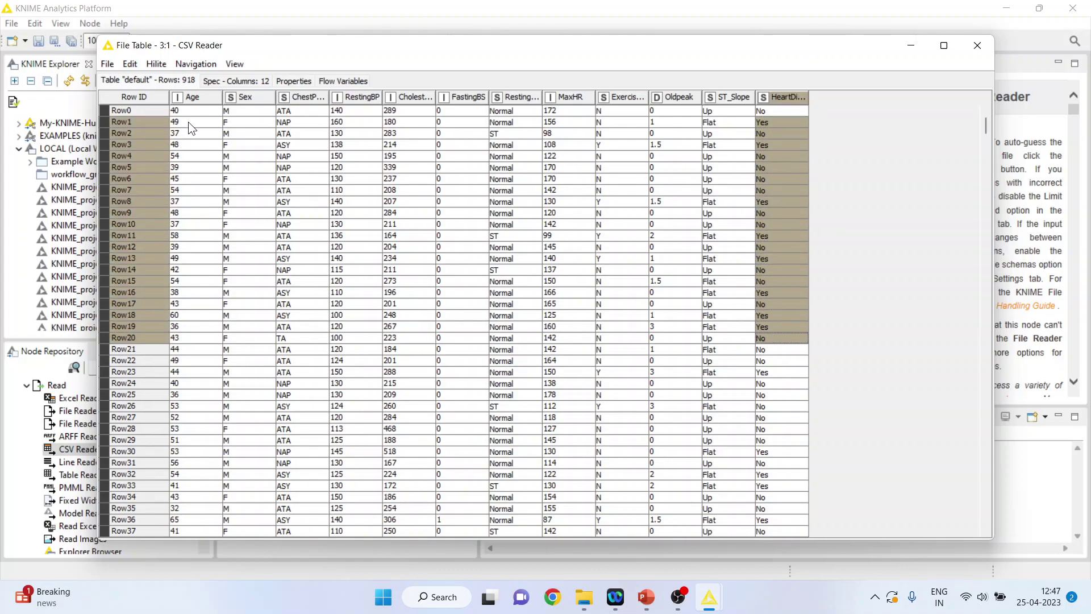
{"action": "left_click_drag", "start_coordinate": [188, 121], "coordinate": [202, 307]}
{"action": "left_click_drag", "start_coordinate": [355, 133], "coordinate": [355, 270]}
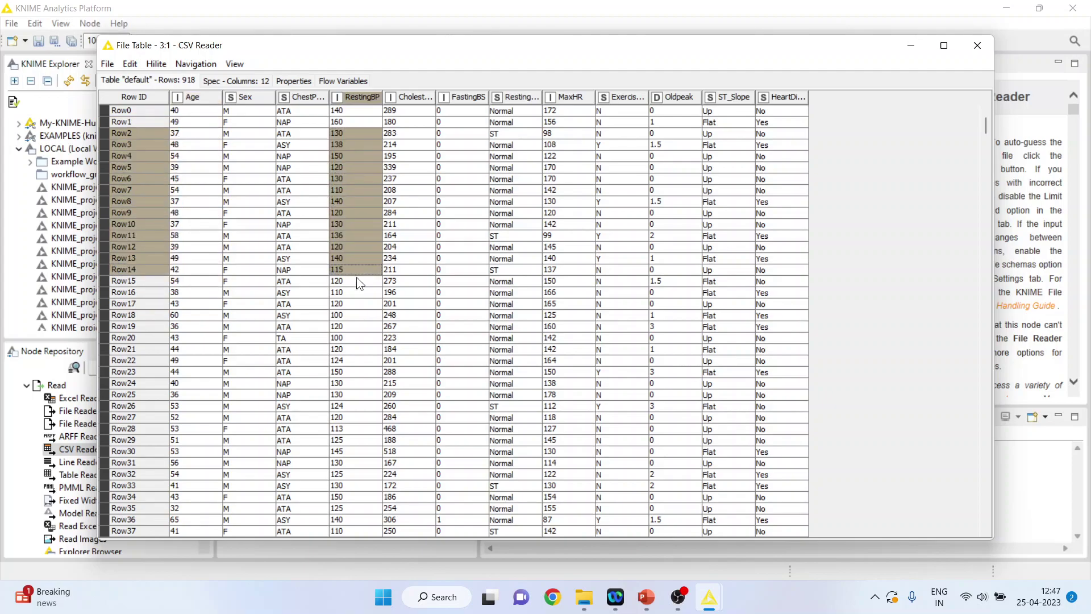
{"action": "left_click_drag", "start_coordinate": [408, 144], "coordinate": [409, 372]}
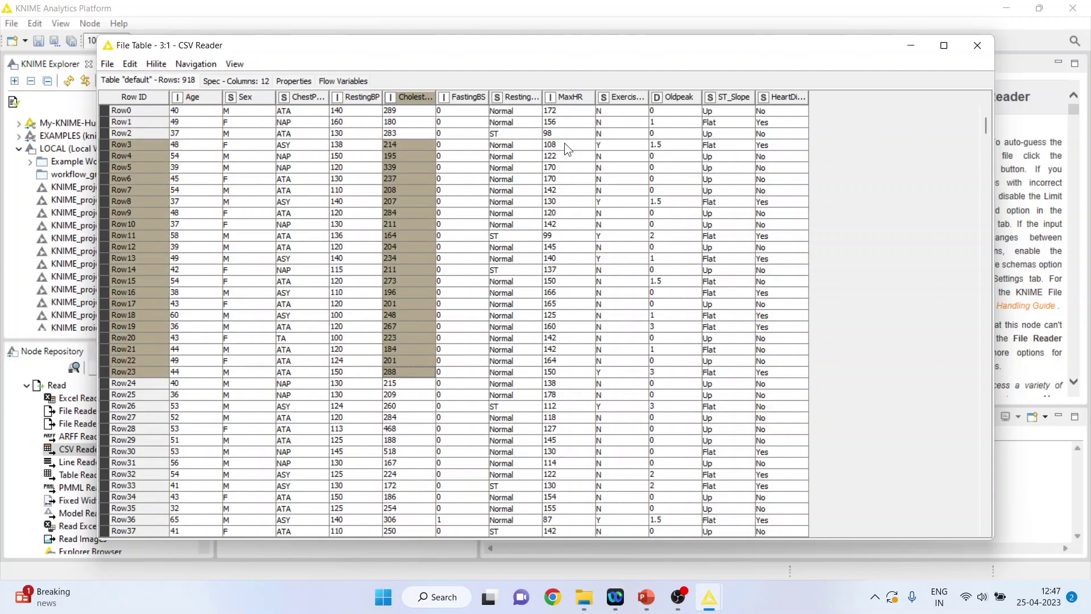
{"action": "left_click_drag", "start_coordinate": [567, 148], "coordinate": [569, 372]}
{"action": "left_click", "coordinate": [977, 45]}
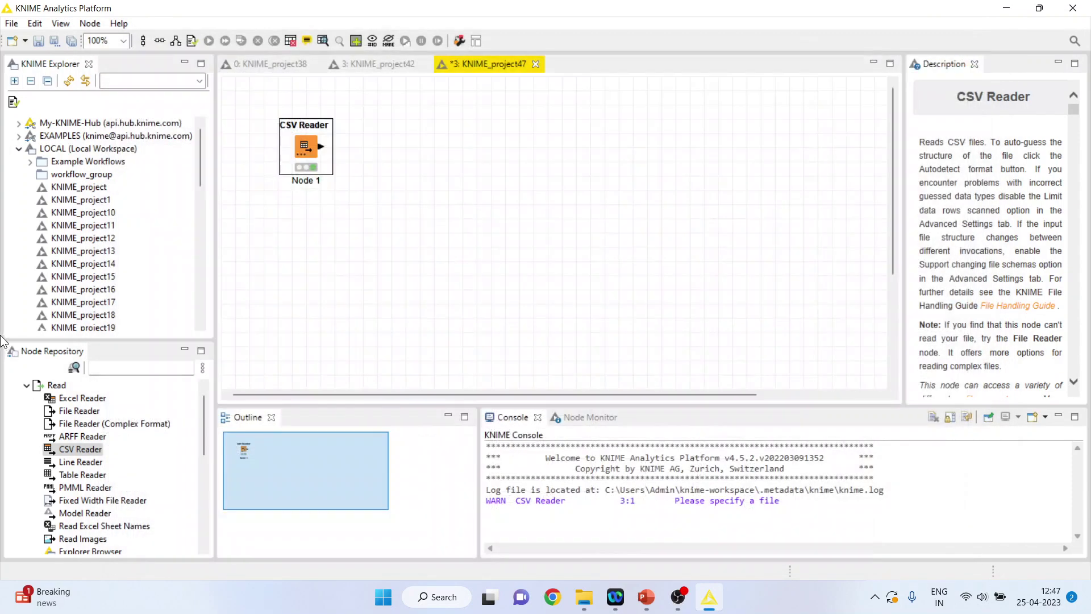
Search 'column filter' and add a Column Filter node after the CSV Reader.
{"action": "left_click", "coordinate": [107, 366]}
{"action": "type", "text": "column f"}
{"action": "type", "text": "itl"}
{"action": "key", "text": "BackSpace"}
{"action": "key", "text": "BackSpace"}
{"action": "type", "text": "l"}
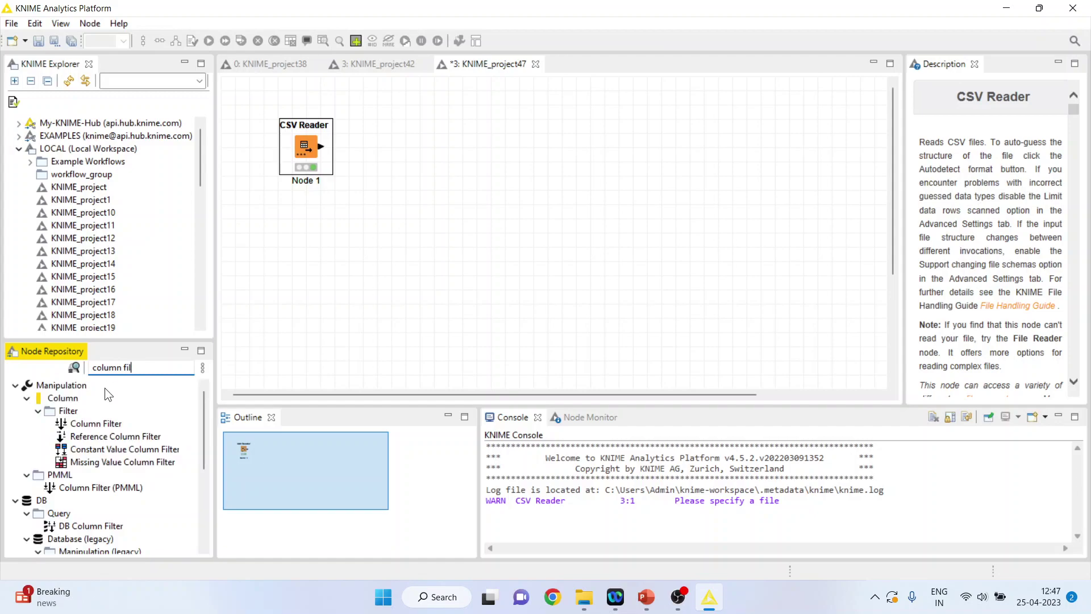
{"action": "double_click", "coordinate": [92, 423]}
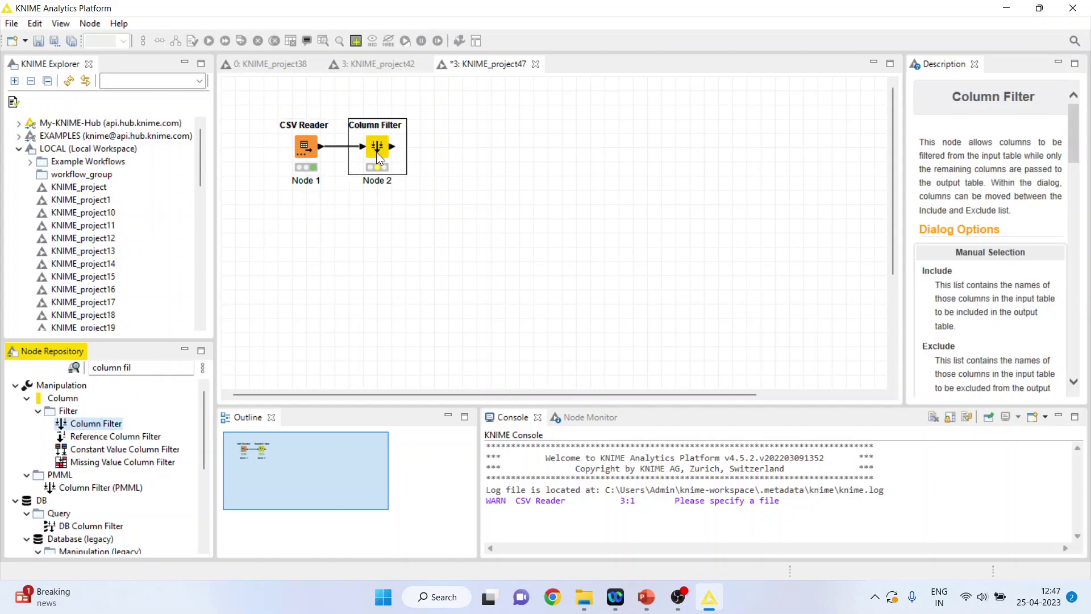
Exclude all columns, then include Age, RestingBP, Cholesterol, MaxHR and HeartDisease, and confirm.
{"action": "right_click", "coordinate": [379, 151]}
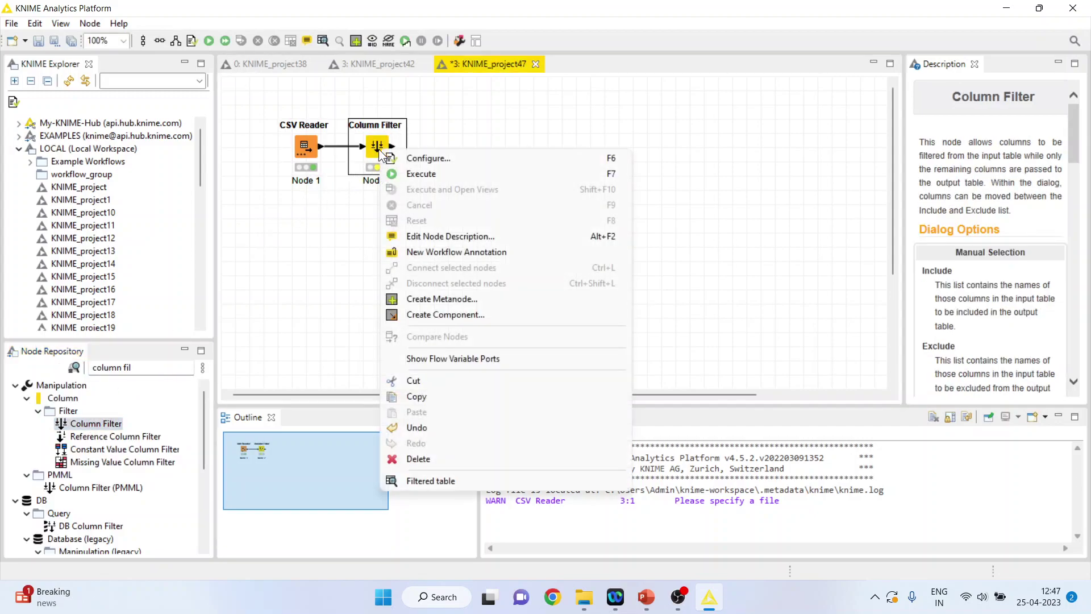
{"action": "left_click", "coordinate": [423, 159]}
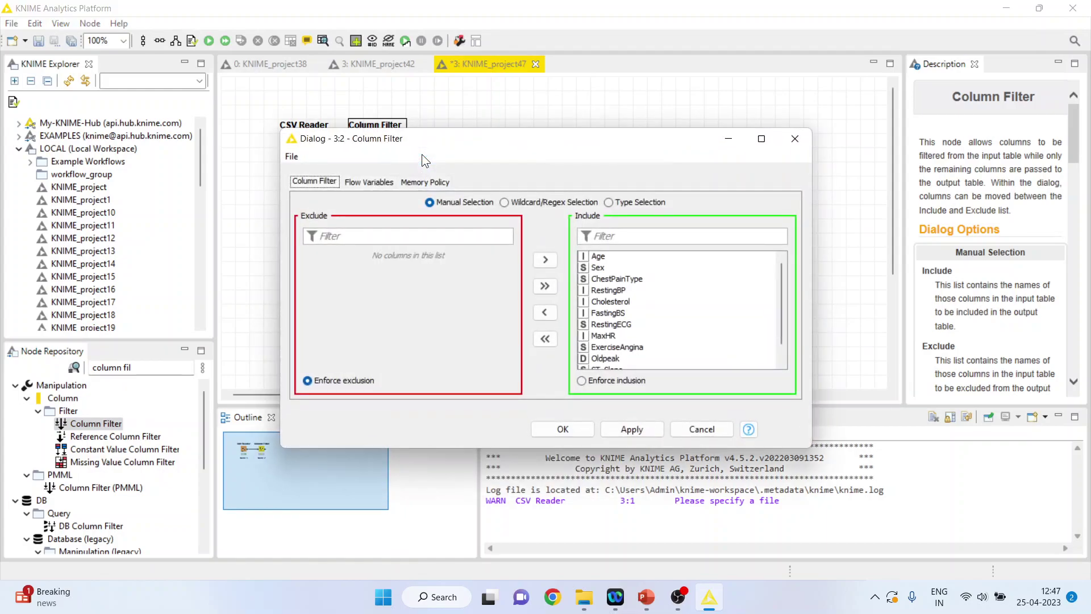
{"action": "left_click", "coordinate": [545, 339]}
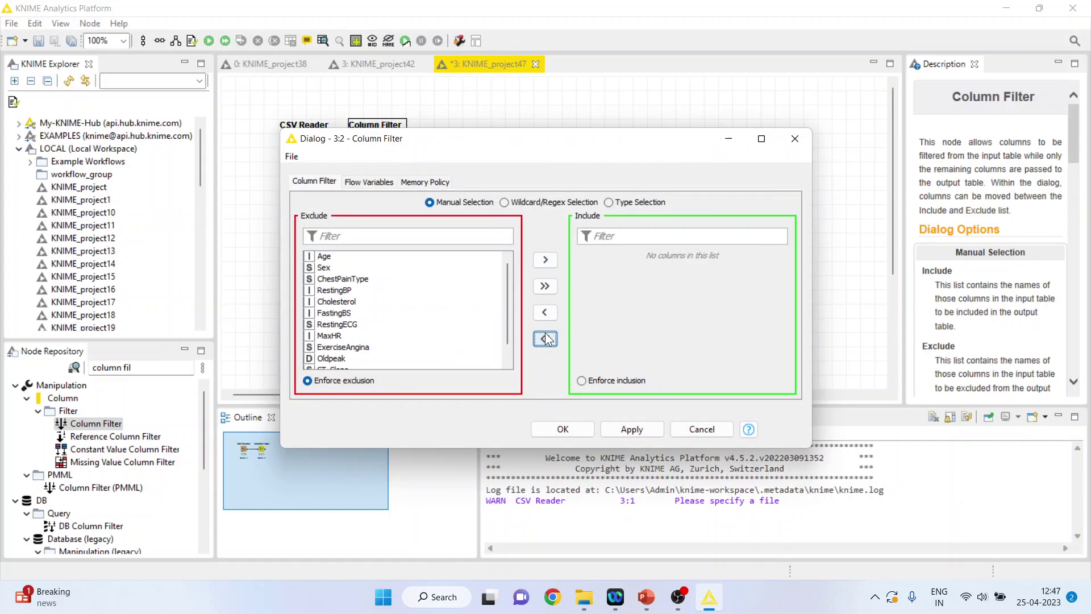
{"action": "left_click", "coordinate": [332, 257]}
{"action": "left_click", "coordinate": [541, 262]}
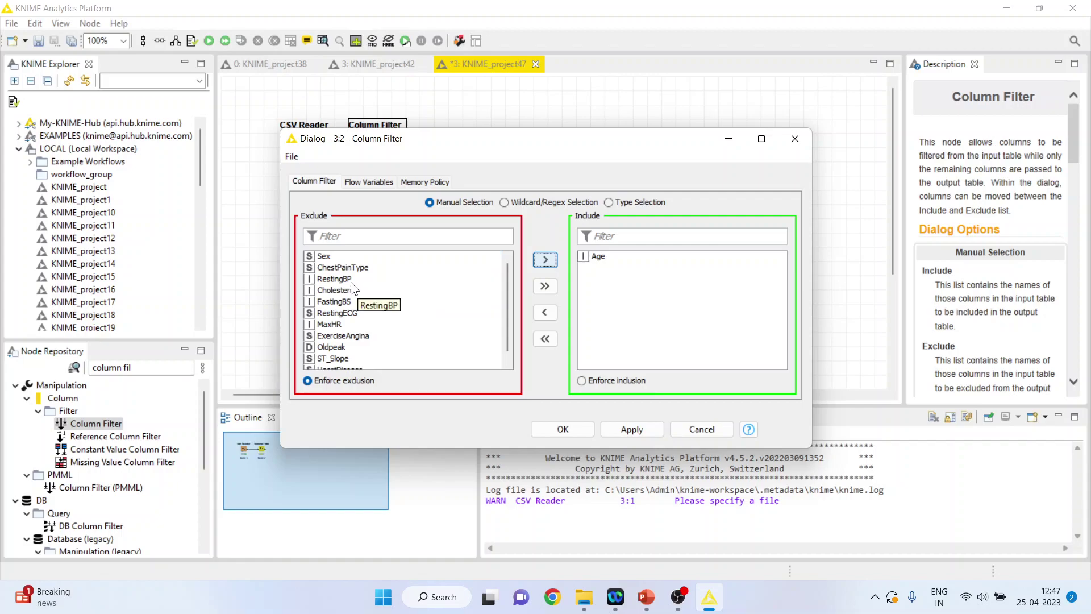
{"action": "left_click", "coordinate": [336, 279]}
{"action": "left_click", "coordinate": [545, 260]}
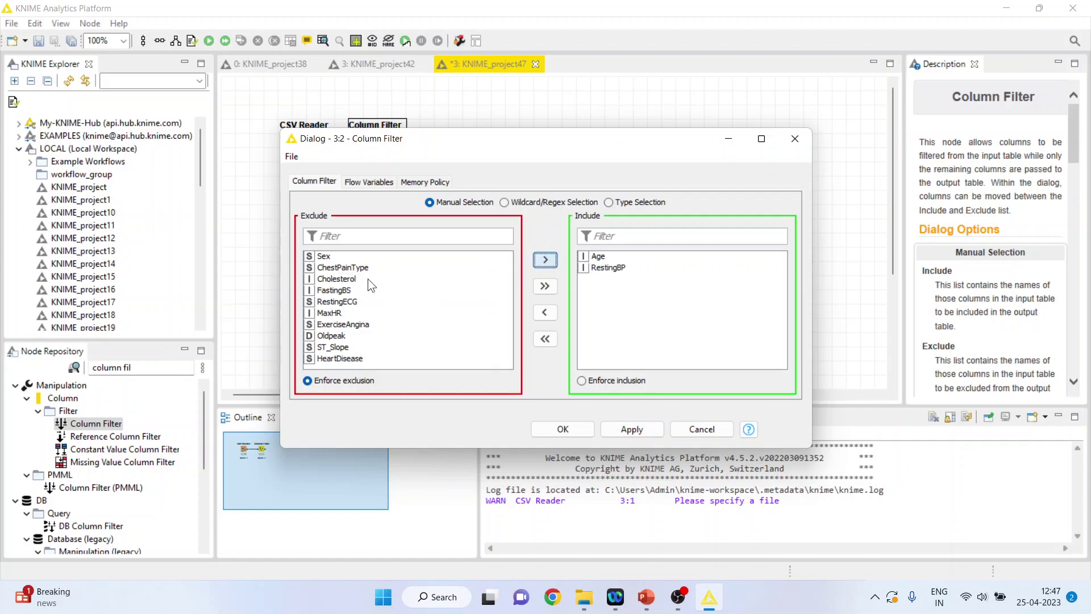
{"action": "left_click", "coordinate": [363, 279]}
{"action": "left_click", "coordinate": [544, 260]}
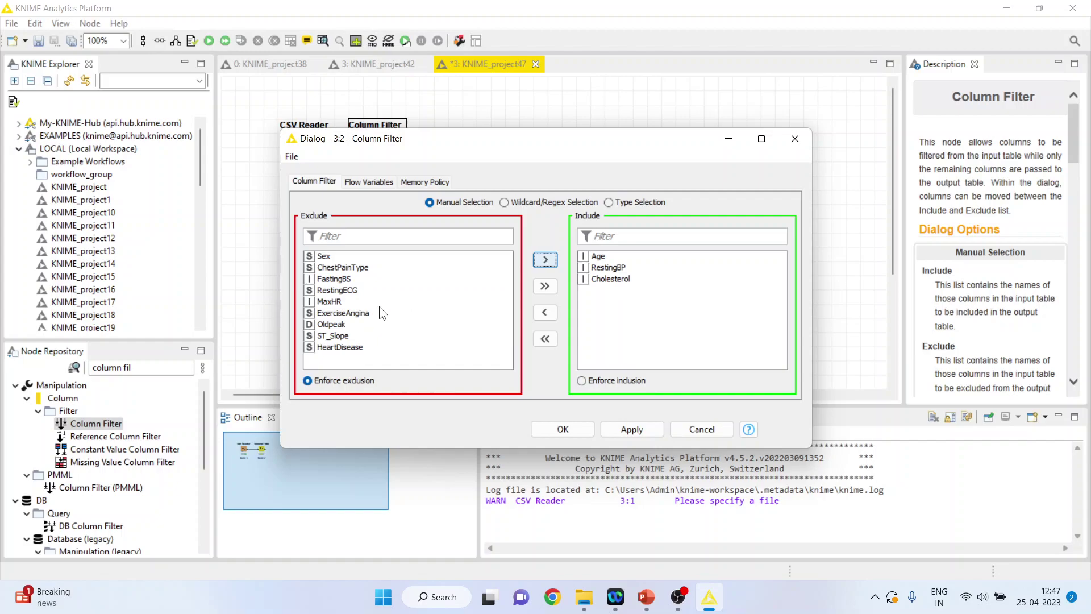
{"action": "left_click", "coordinate": [341, 302]}
{"action": "left_click", "coordinate": [545, 261]}
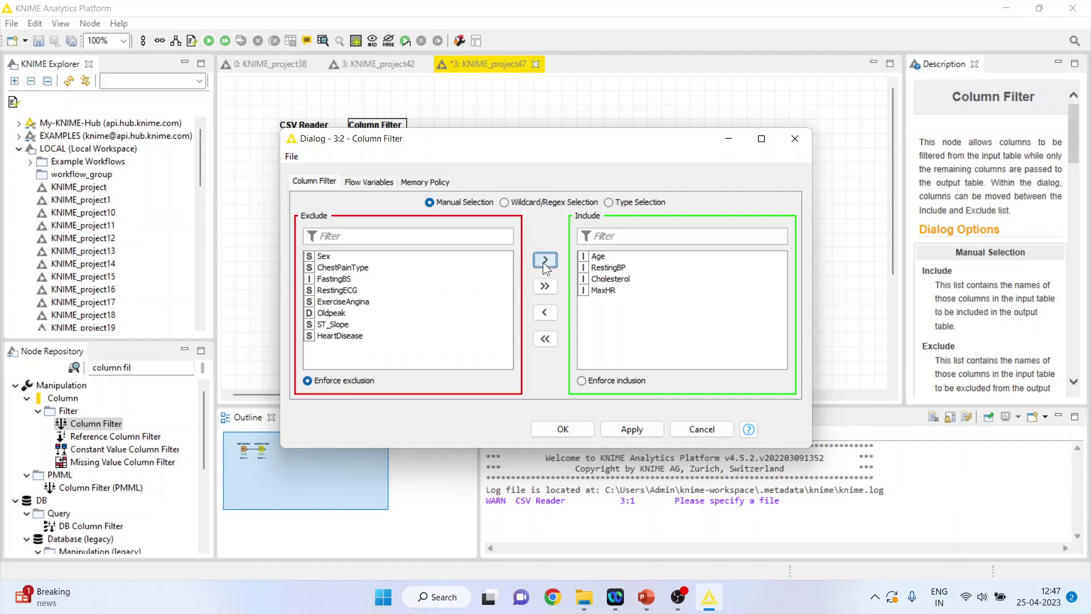
{"action": "left_click", "coordinate": [353, 336]}
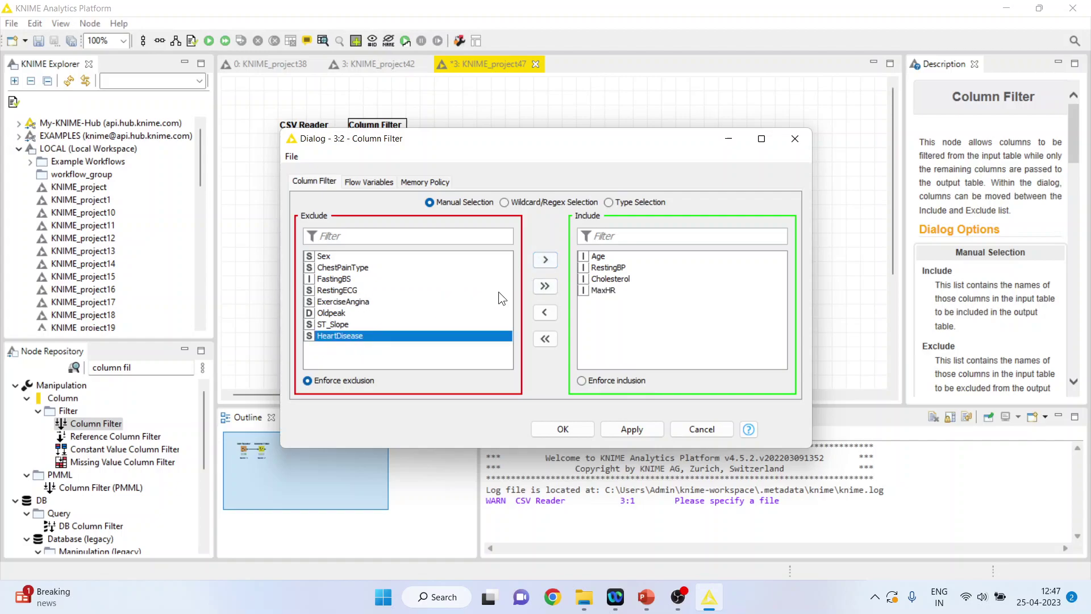
{"action": "left_click", "coordinate": [544, 261]}
{"action": "left_click", "coordinate": [565, 429]}
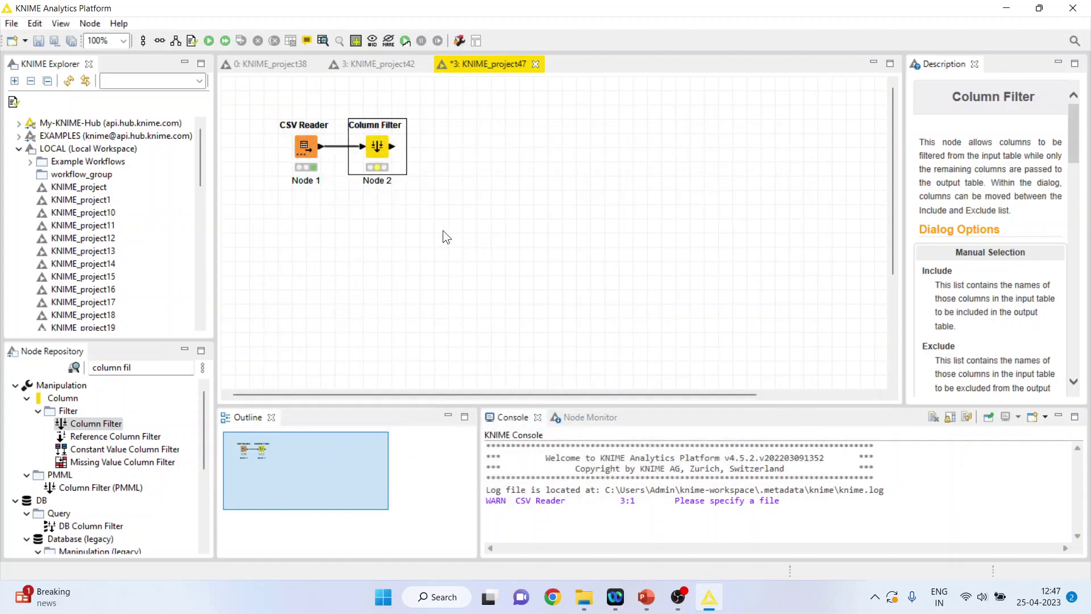
Execute the Column Filter and review its 918-row, five-column filtered table before closing it.
{"action": "right_click", "coordinate": [380, 155]}
{"action": "left_click", "coordinate": [414, 175]}
{"action": "right_click", "coordinate": [380, 152]}
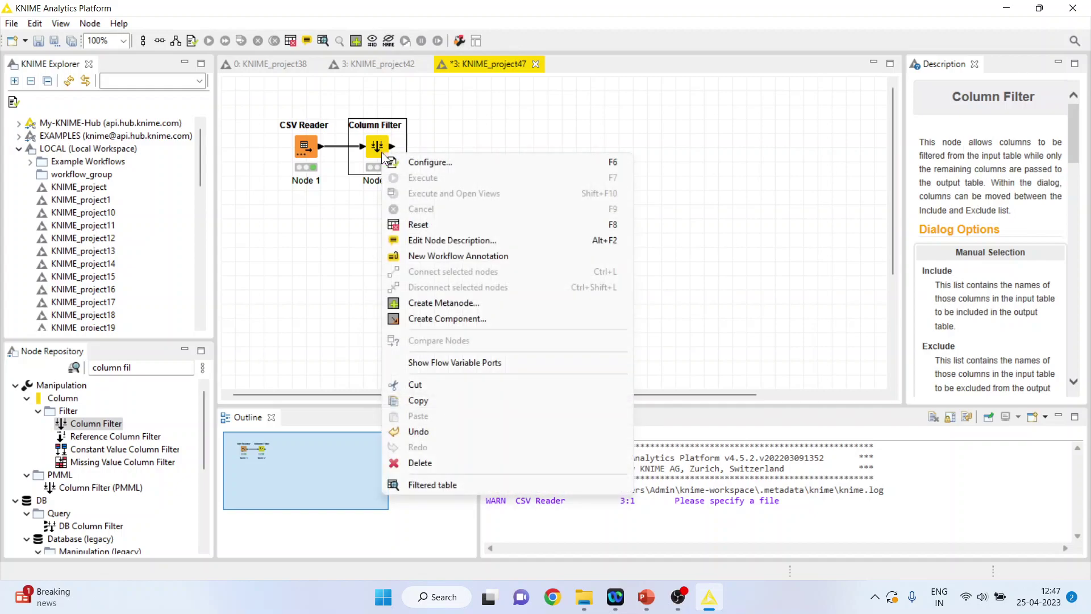
{"action": "left_click", "coordinate": [461, 486]}
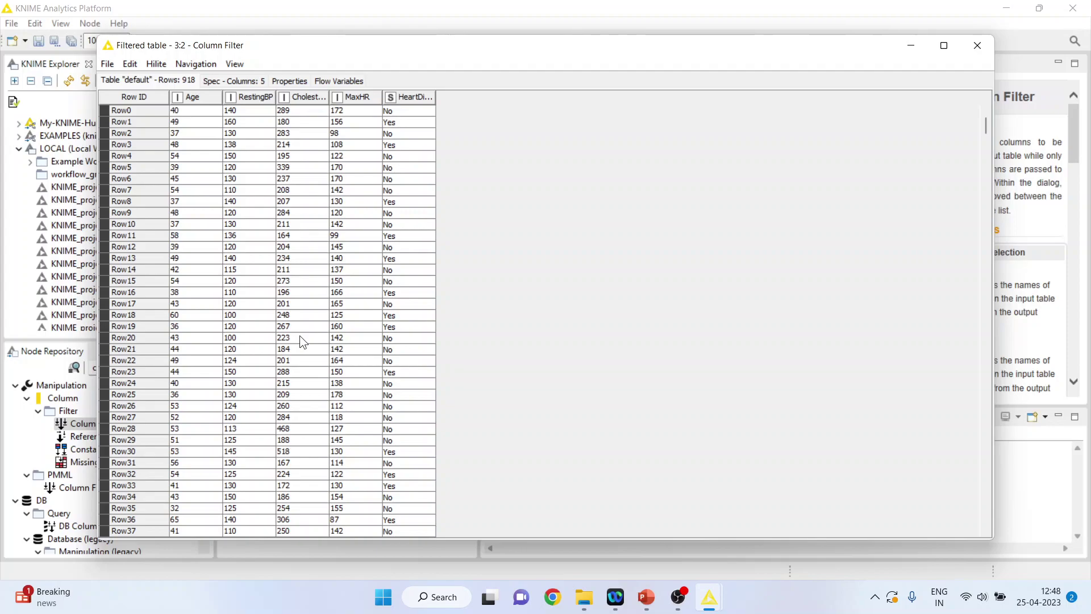
{"action": "left_click", "coordinate": [976, 46]}
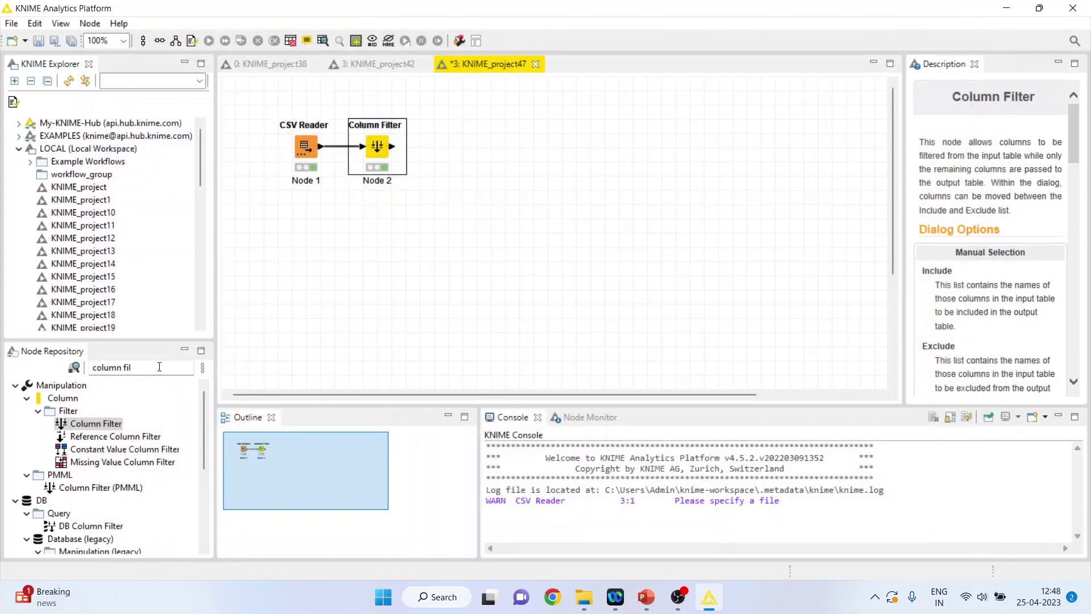
Search 'parti' and add a Partitioning node after the Column Filter.
{"action": "left_click", "coordinate": [142, 370]}
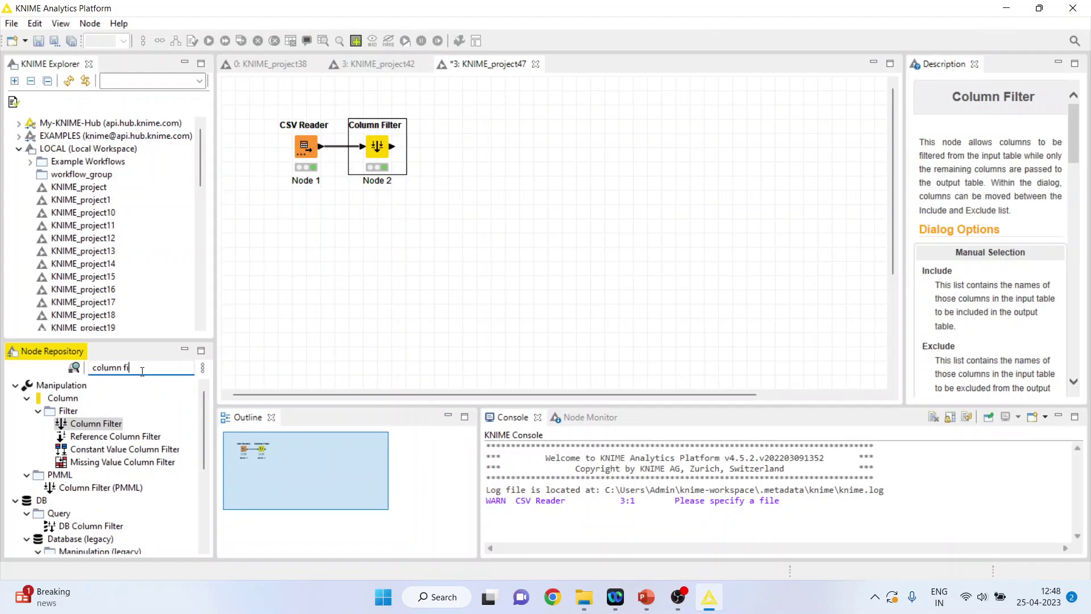
{"action": "key", "text": "BackSpace"}
{"action": "key", "text": "BackSpace"}
{"action": "key", "text": "BackSpace"}
{"action": "key", "text": "BackSpace"}
{"action": "key", "text": "BackSpace"}
{"action": "key", "text": "BackSpace"}
{"action": "key", "text": "BackSpace"}
{"action": "key", "text": "BackSpace"}
{"action": "key", "text": "BackSpace"}
{"action": "type", "text": "parti"}
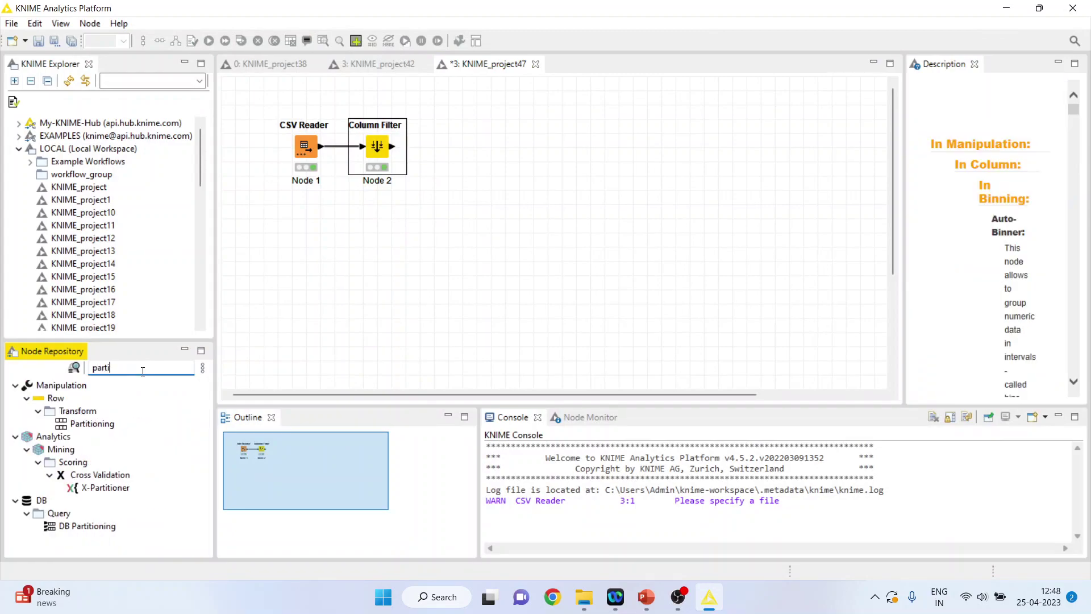
{"action": "double_click", "coordinate": [101, 426]}
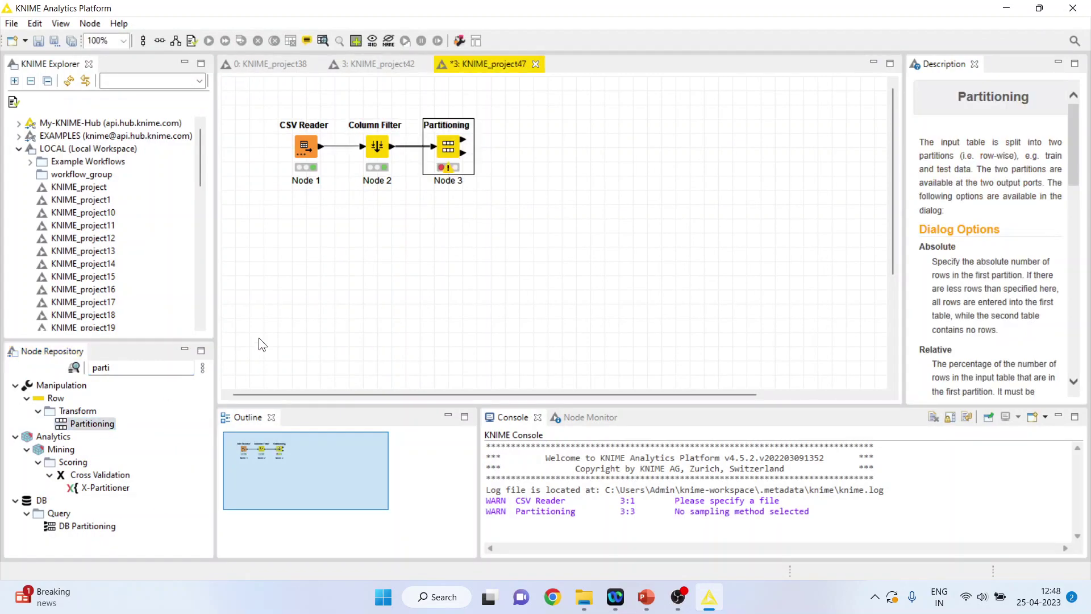
Configure Partitioning to 80% with stratified sampling on HeartDisease, then execute it.
{"action": "right_click", "coordinate": [451, 152]}
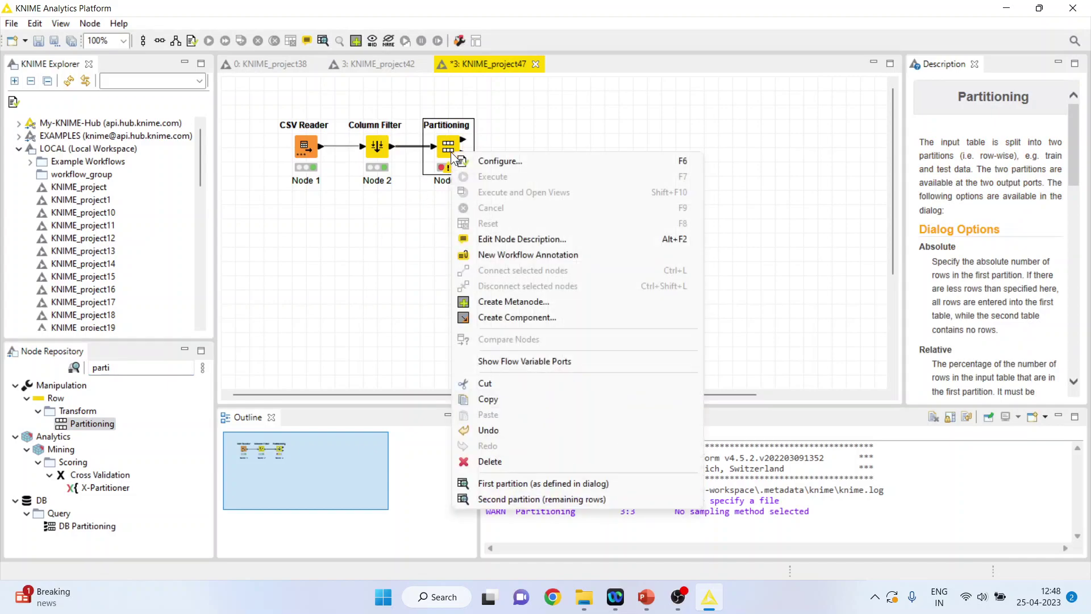
{"action": "left_click", "coordinate": [506, 161]}
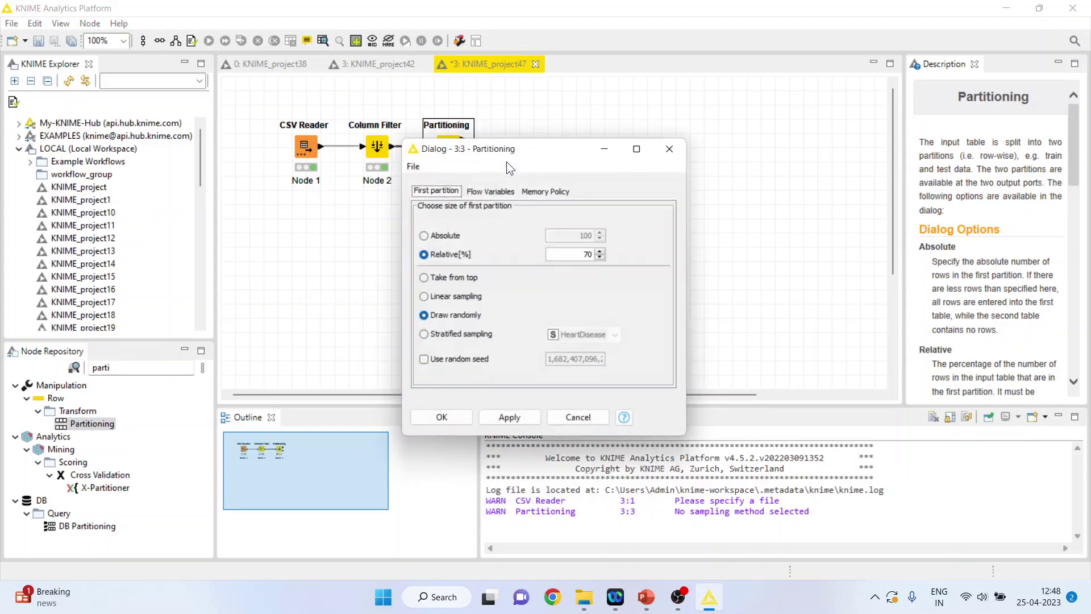
{"action": "left_click", "coordinate": [602, 252]}
{"action": "left_click", "coordinate": [602, 252]}
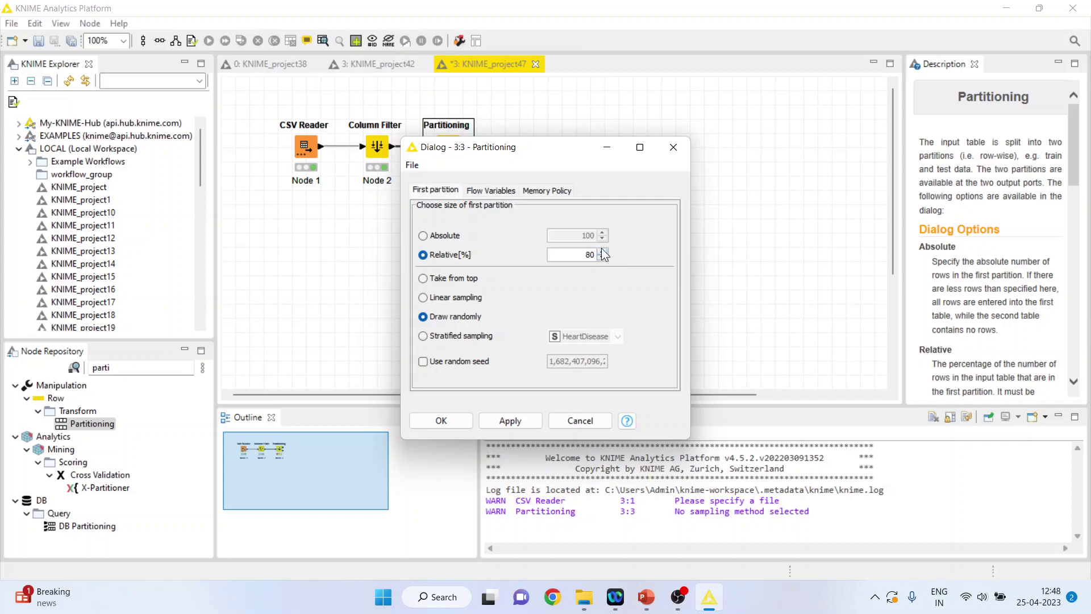
{"action": "left_click", "coordinate": [424, 338]}
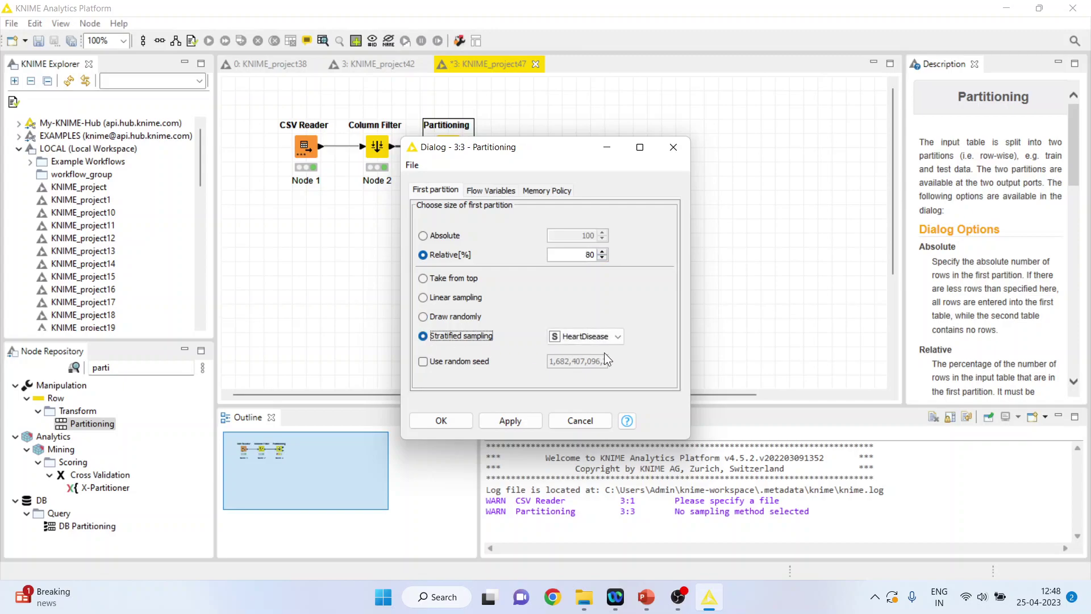
{"action": "left_click", "coordinate": [452, 419]}
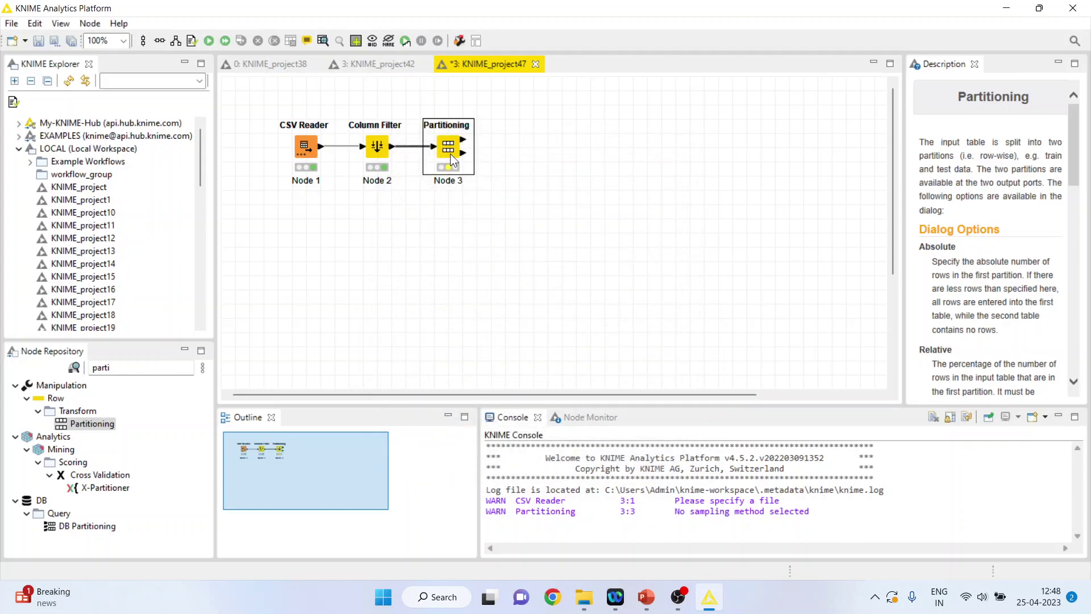
{"action": "right_click", "coordinate": [450, 153]}
{"action": "left_click", "coordinate": [495, 176]}
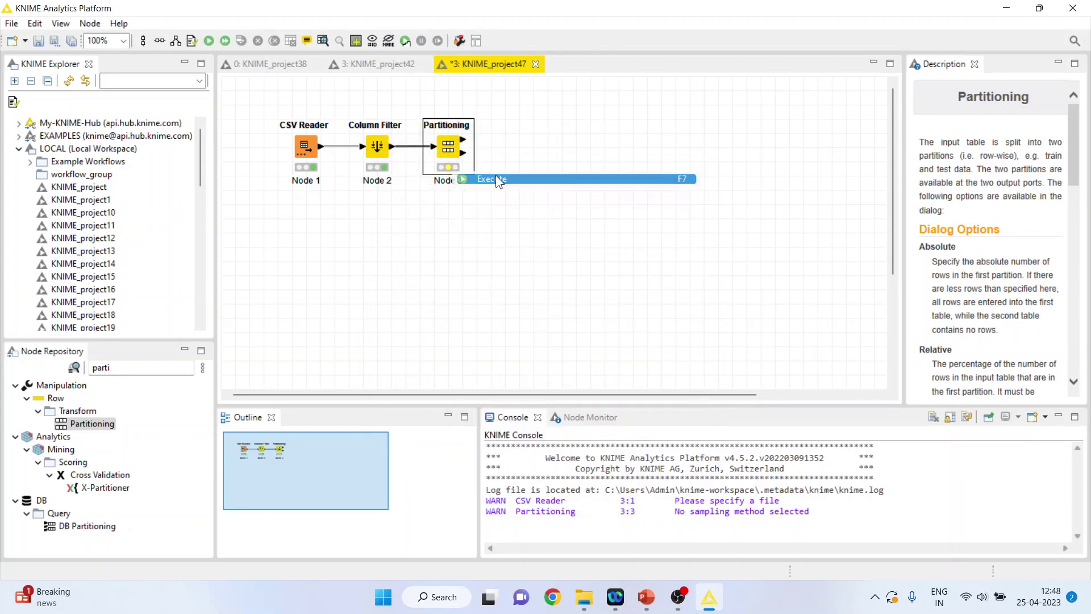
Search 'random' and add a Random Forest Learner after Partitioning, moving it up and right.
{"action": "left_click", "coordinate": [150, 368]}
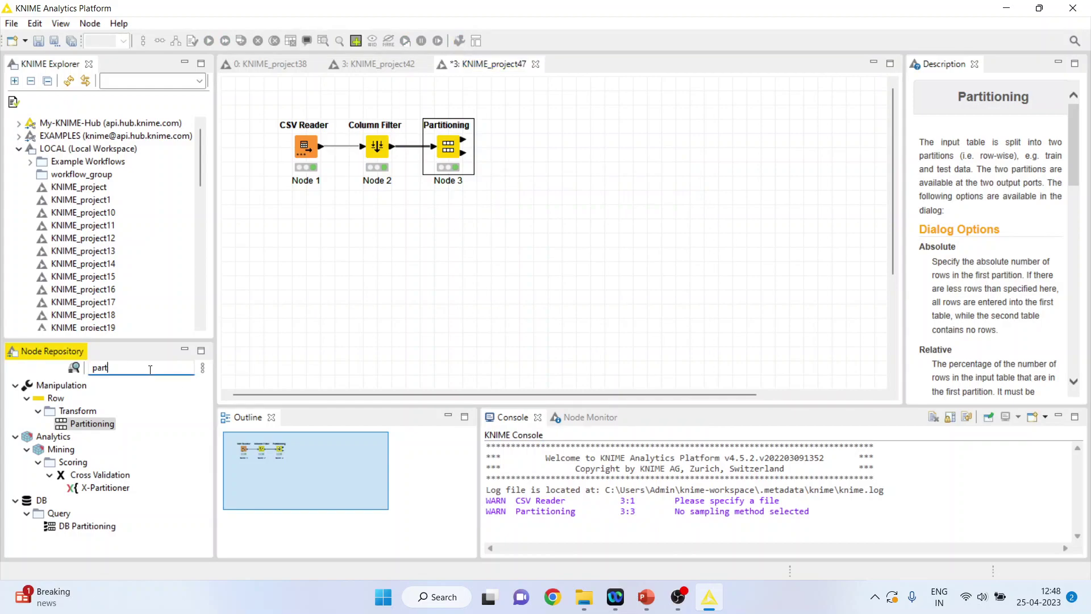
{"action": "key", "text": "ctrl+a"}
{"action": "type", "text": "rnado"}
{"action": "key", "text": "BackSpace"}
{"action": "key", "text": "BackSpace"}
{"action": "key", "text": "BackSpace"}
{"action": "key", "text": "BackSpace"}
{"action": "type", "text": "andom"}
{"action": "double_click", "coordinate": [171, 454]}
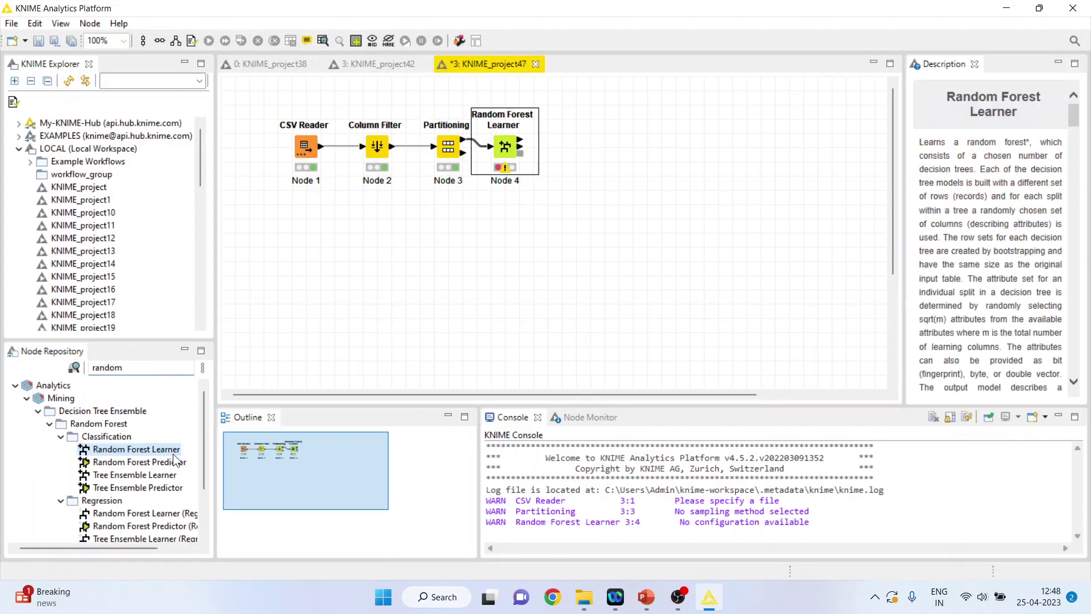
{"action": "left_click_drag", "start_coordinate": [507, 152], "coordinate": [544, 131]}
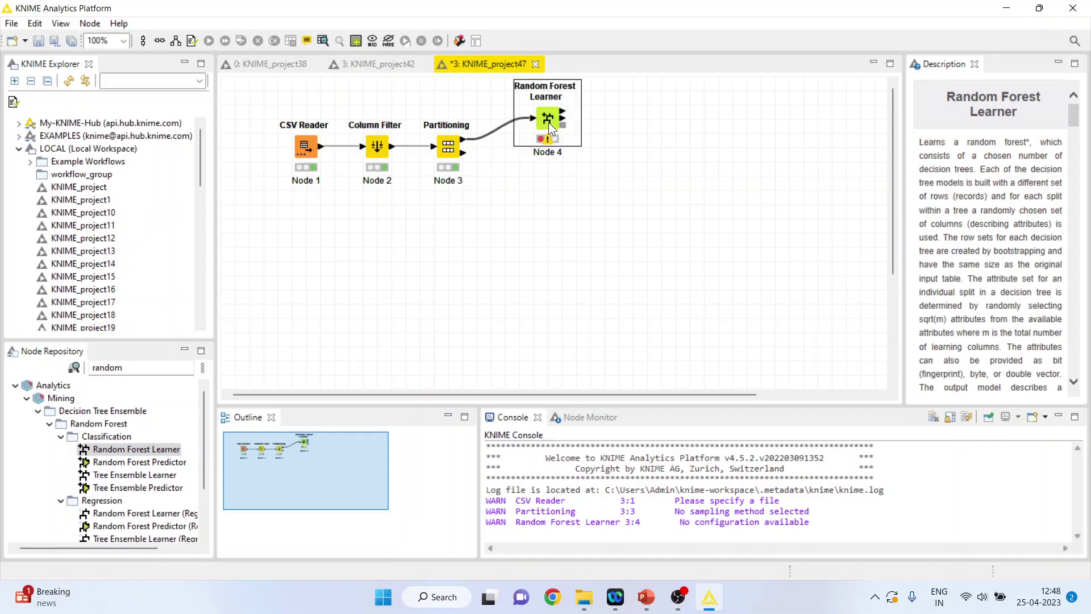
Configure the Random Forest Learner with HeartDisease as its target column.
{"action": "right_click", "coordinate": [548, 121]}
{"action": "left_click", "coordinate": [604, 131]}
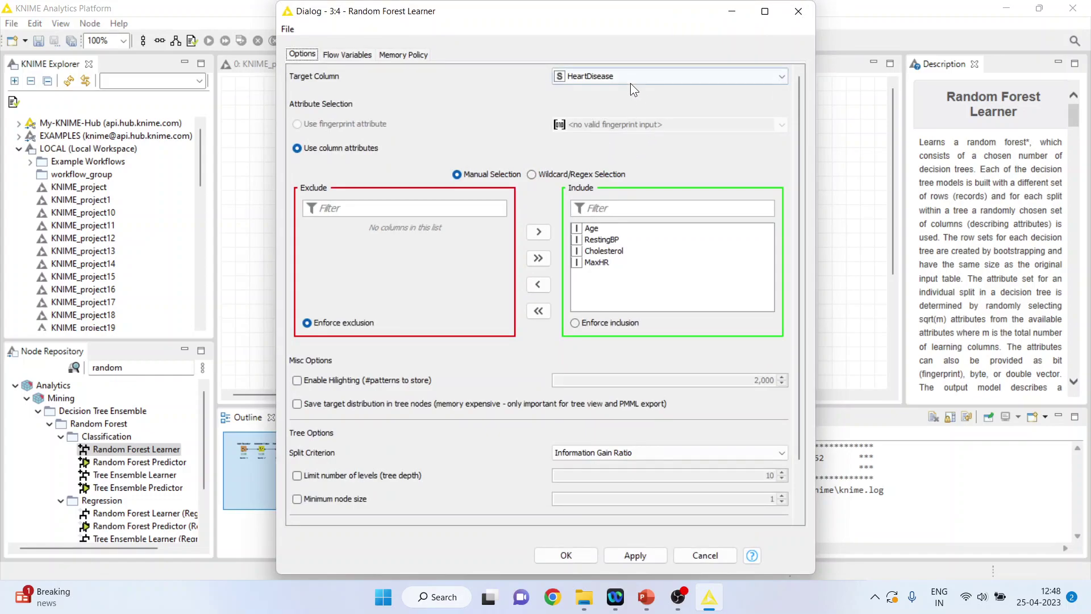
{"action": "left_click", "coordinate": [566, 555]}
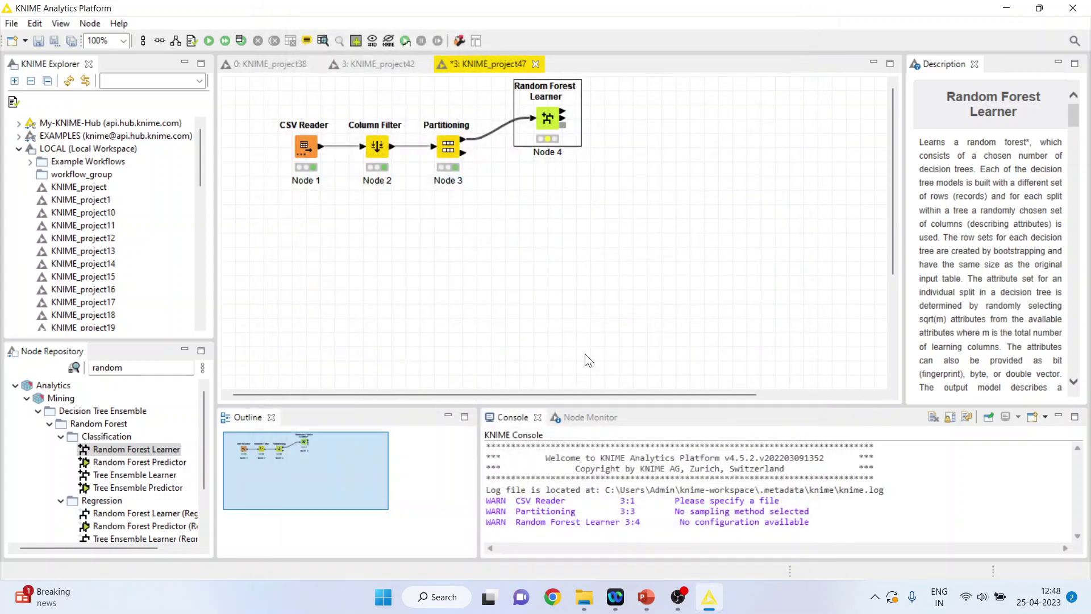
Execute the Random Forest Learner and open its Tree Views maximized.
{"action": "right_click", "coordinate": [564, 118]}
{"action": "left_click", "coordinate": [604, 141]}
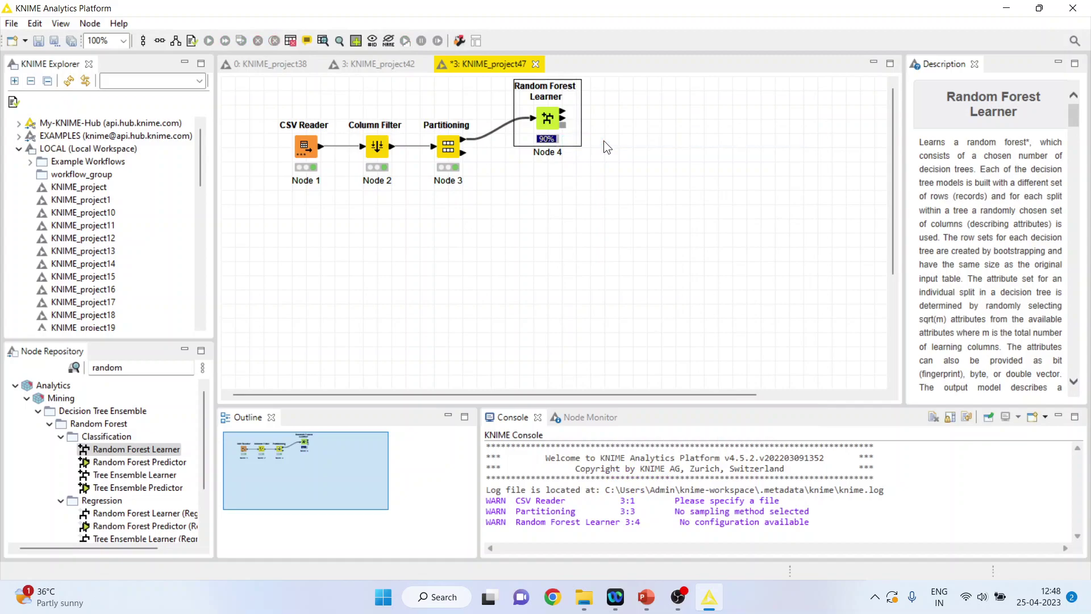
{"action": "right_click", "coordinate": [555, 118]}
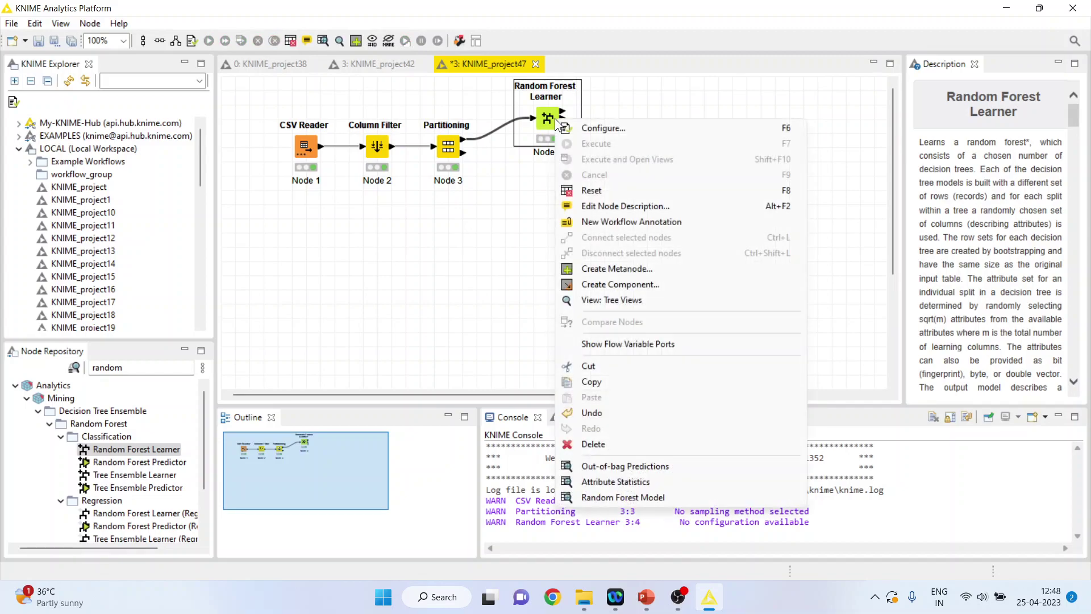
{"action": "left_click", "coordinate": [656, 301]}
{"action": "left_click", "coordinate": [659, 123]}
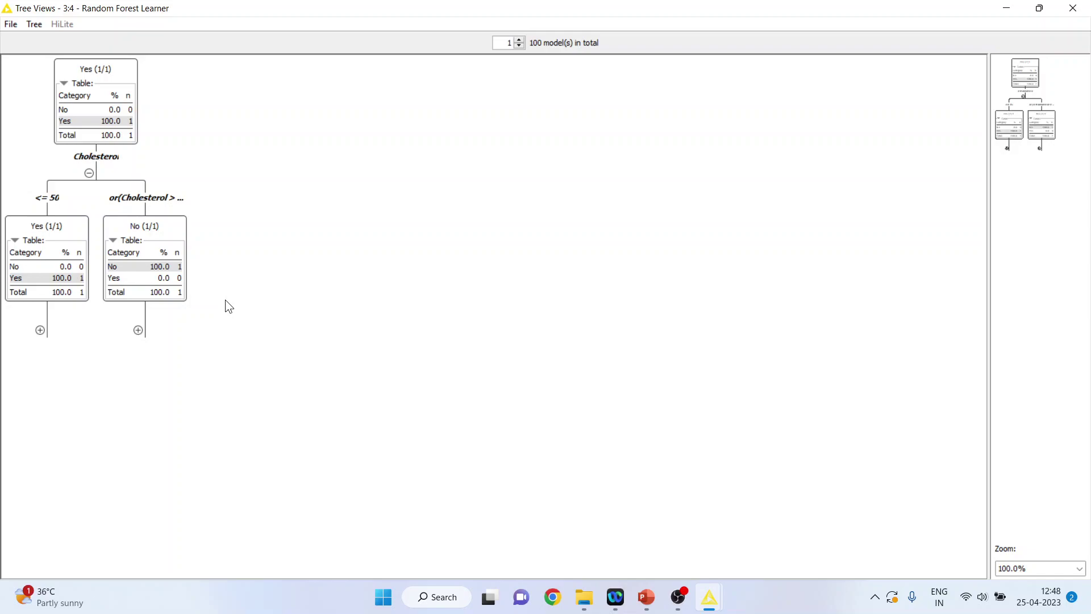
Step through the next three decision trees, then close the tree view.
{"action": "left_click", "coordinate": [519, 39]}
{"action": "left_click", "coordinate": [519, 39]}
{"action": "left_click", "coordinate": [520, 39]}
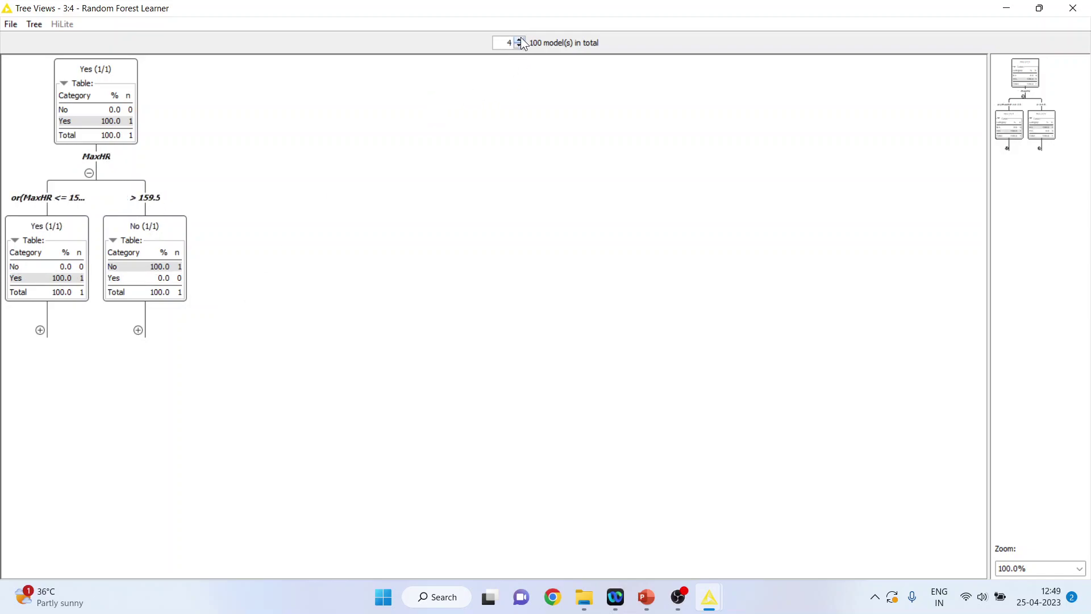
{"action": "left_click", "coordinate": [519, 40]}
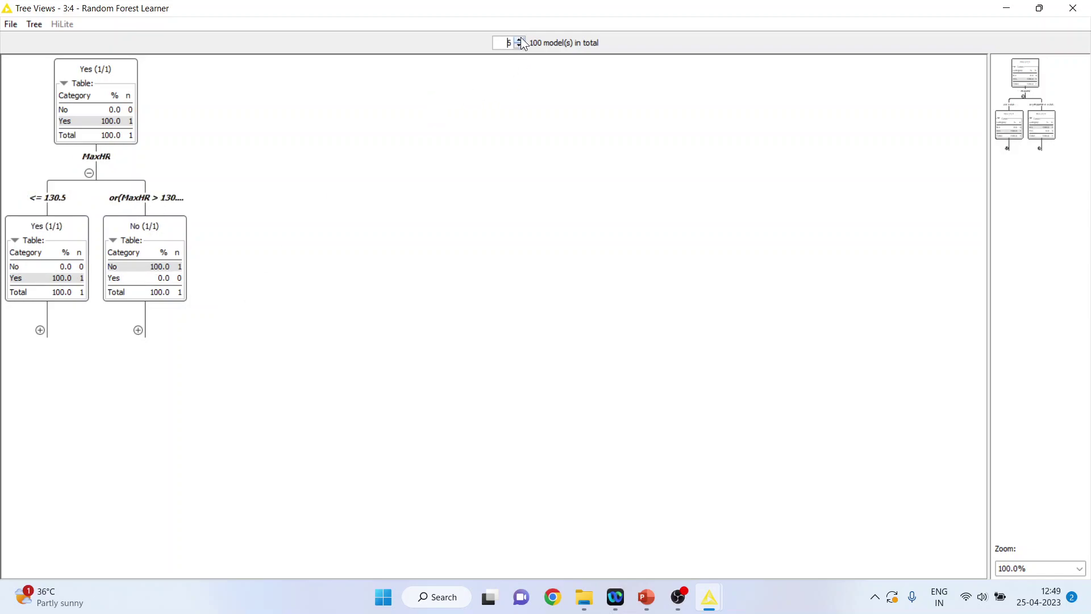
{"action": "left_click", "coordinate": [1072, 10]}
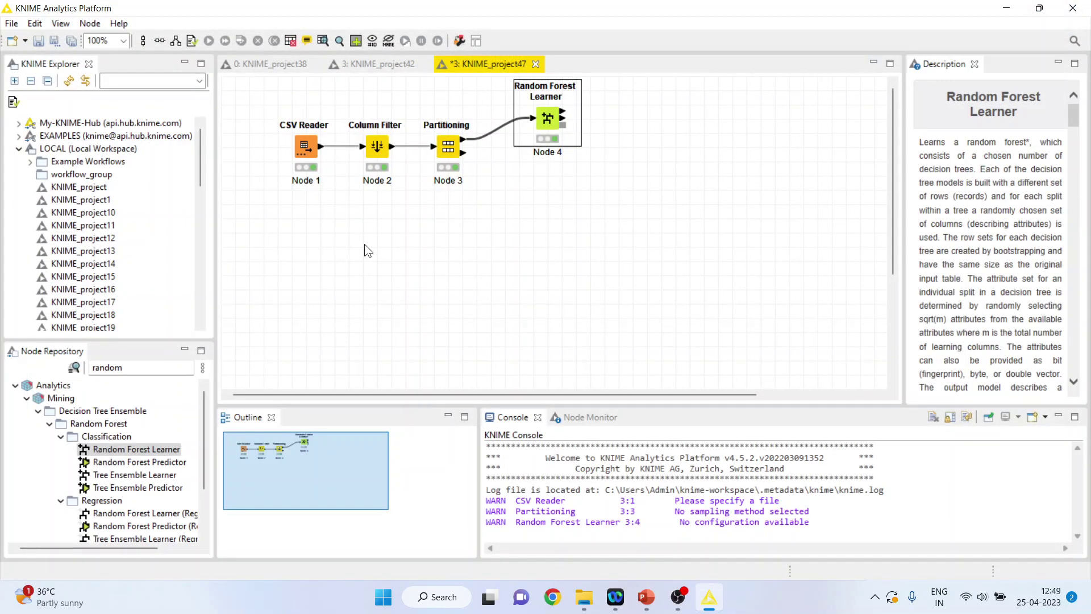
Add a Random Forest Predictor below the learner, replacing the extra connection with Partitioning's second output.
{"action": "double_click", "coordinate": [144, 462]}
{"action": "left_click_drag", "start_coordinate": [632, 132], "coordinate": [633, 190]}
{"action": "left_click", "coordinate": [603, 193]}
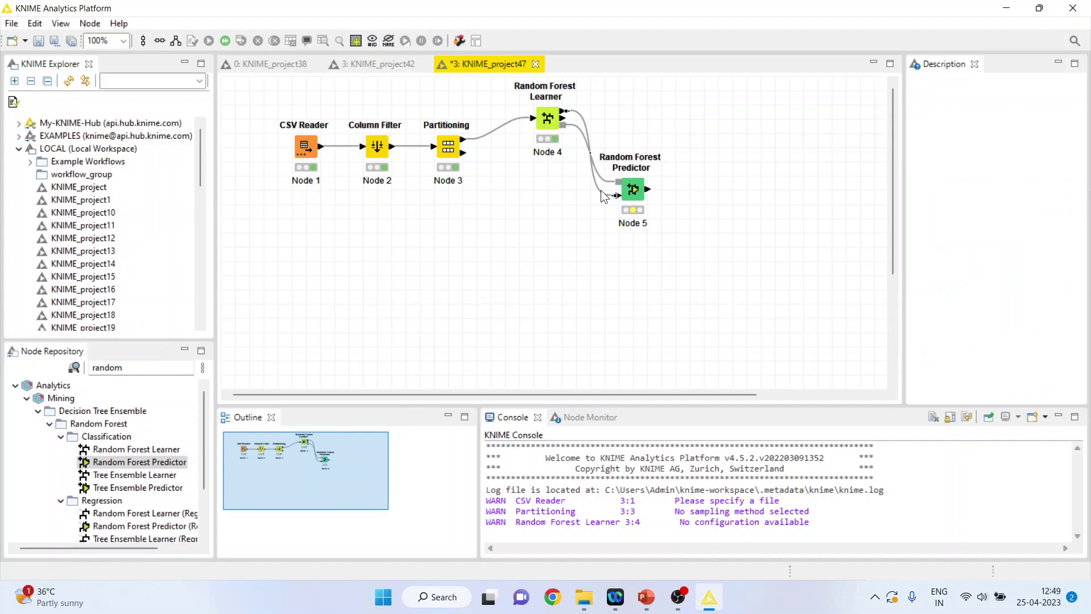
{"action": "key", "text": "Delete"}
{"action": "left_click", "coordinate": [621, 311]}
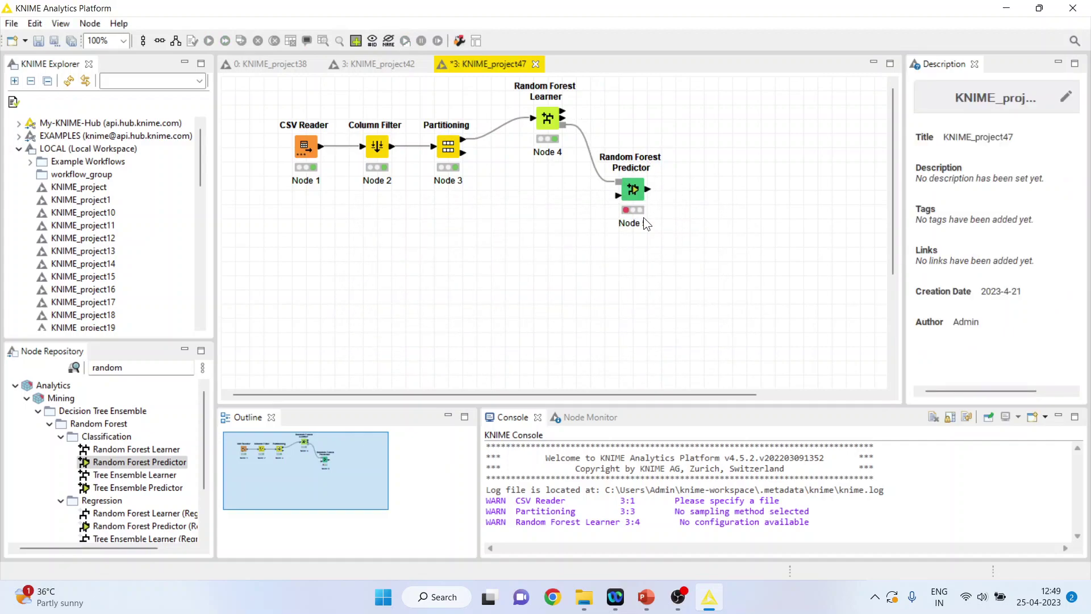
{"action": "left_click", "coordinate": [463, 161]}
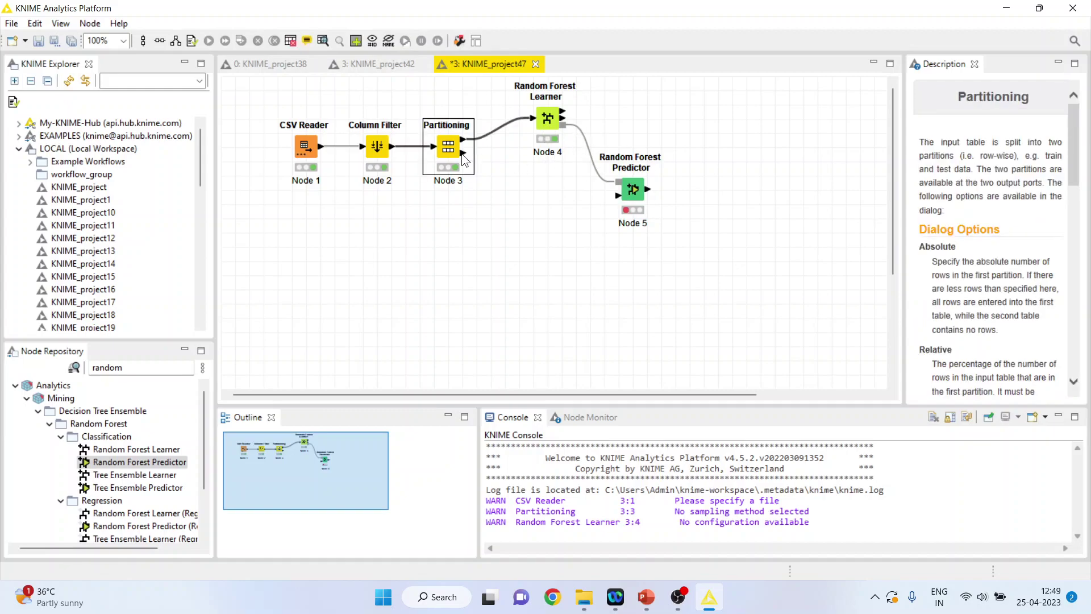
{"action": "left_click_drag", "start_coordinate": [517, 174], "coordinate": [617, 196]}
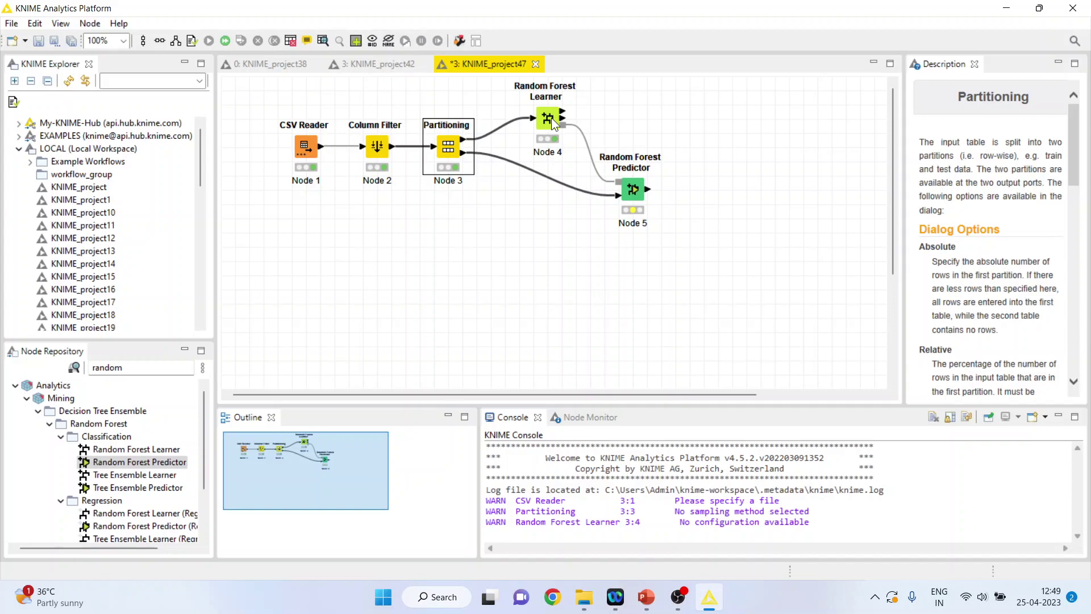
Enable renaming of the prediction column in the Random Forest Predictor settings.
{"action": "left_click", "coordinate": [630, 190]}
{"action": "right_click", "coordinate": [630, 187]}
{"action": "left_click", "coordinate": [687, 195]}
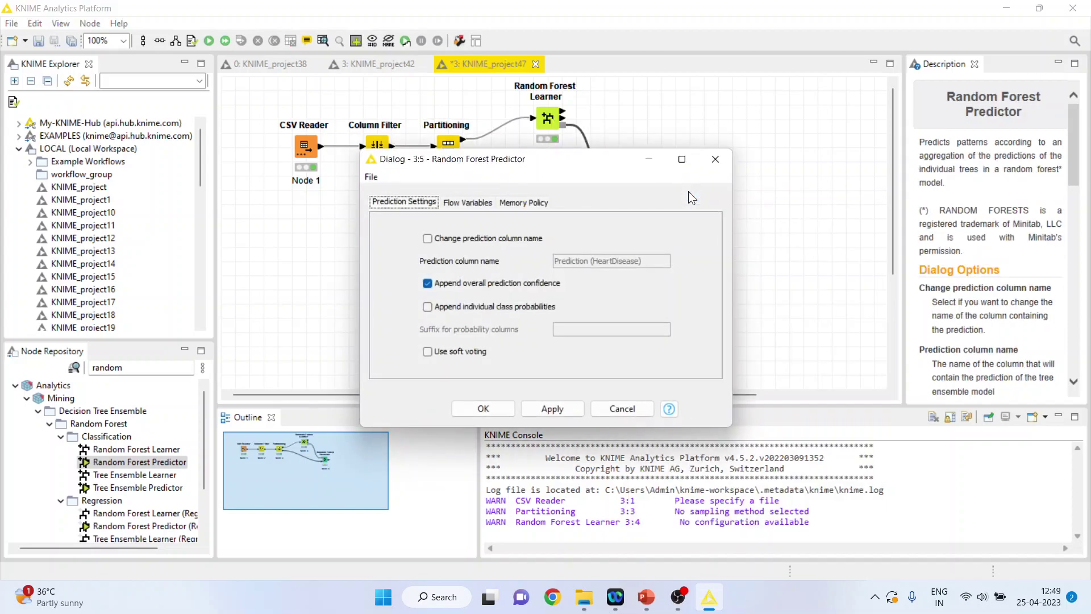
{"action": "left_click", "coordinate": [428, 239]}
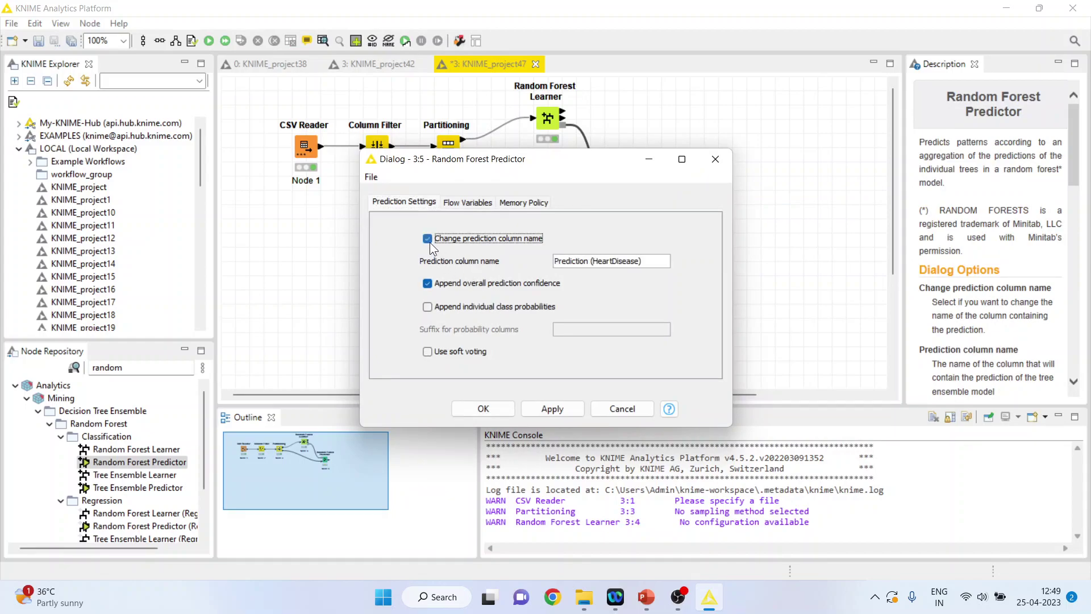
{"action": "left_click", "coordinate": [489, 405]}
Execute the predictor and compare Prediction (HeartDisease) against actual HeartDisease in its output table.
{"action": "right_click", "coordinate": [628, 195]}
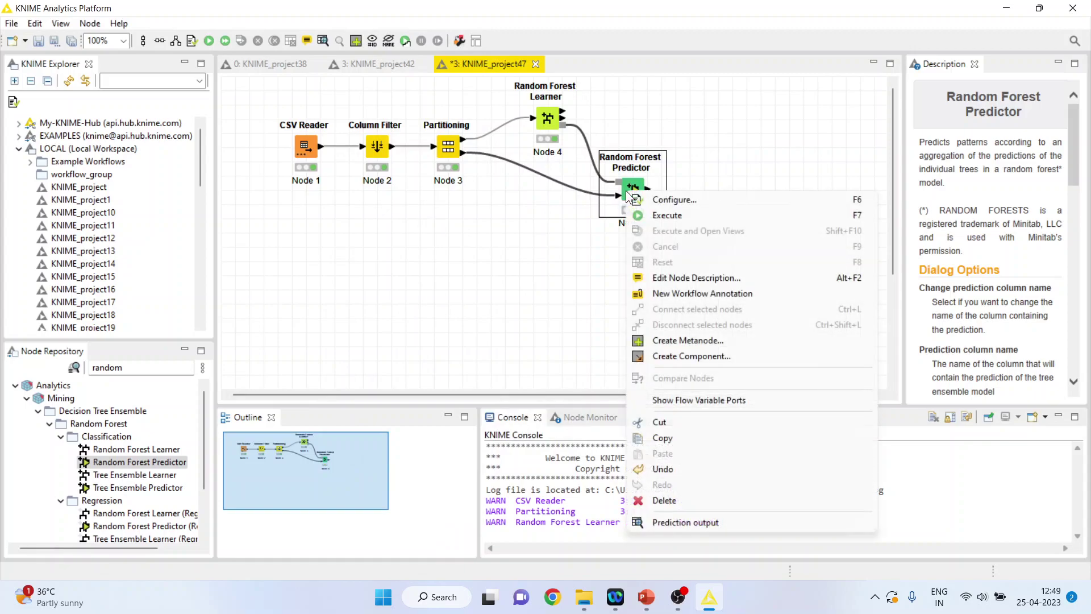
{"action": "left_click", "coordinate": [673, 214]}
{"action": "right_click", "coordinate": [635, 191]}
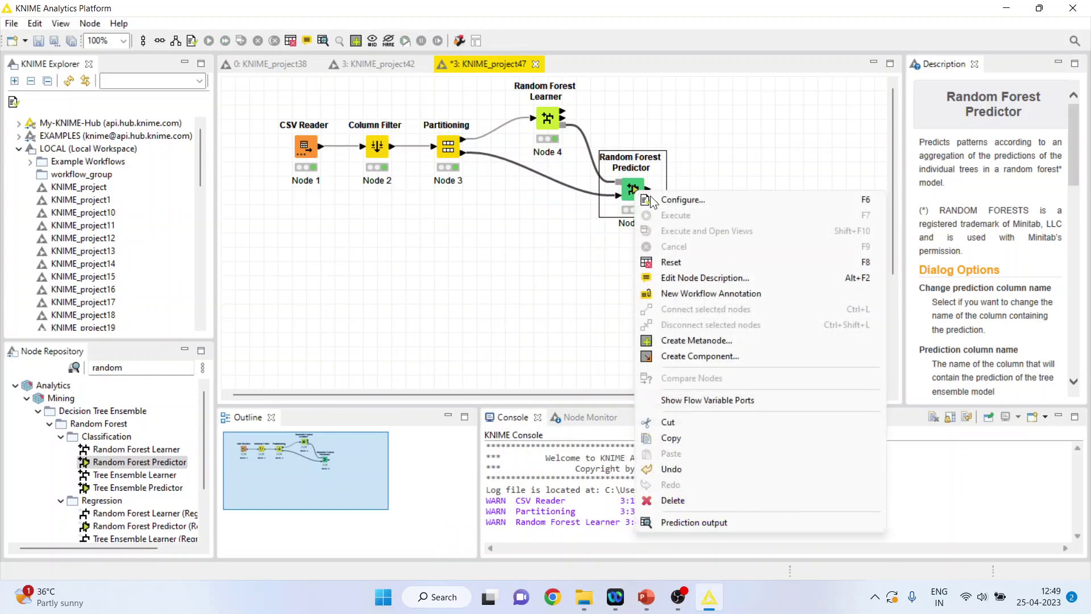
{"action": "left_click", "coordinate": [728, 520]}
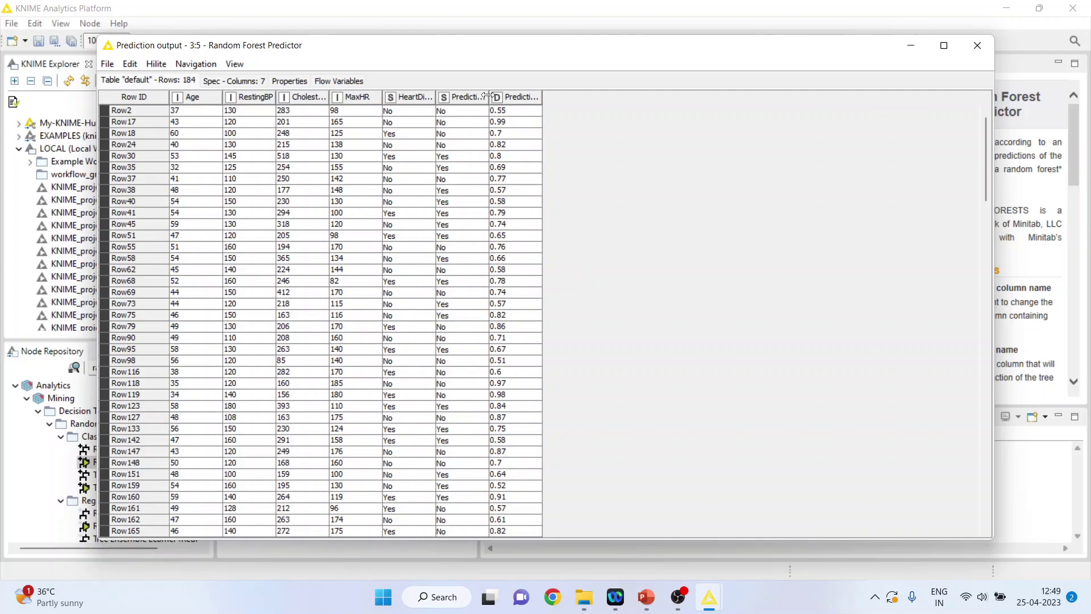
{"action": "left_click_drag", "start_coordinate": [489, 97], "coordinate": [620, 98]}
{"action": "left_click_drag", "start_coordinate": [497, 134], "coordinate": [534, 462]}
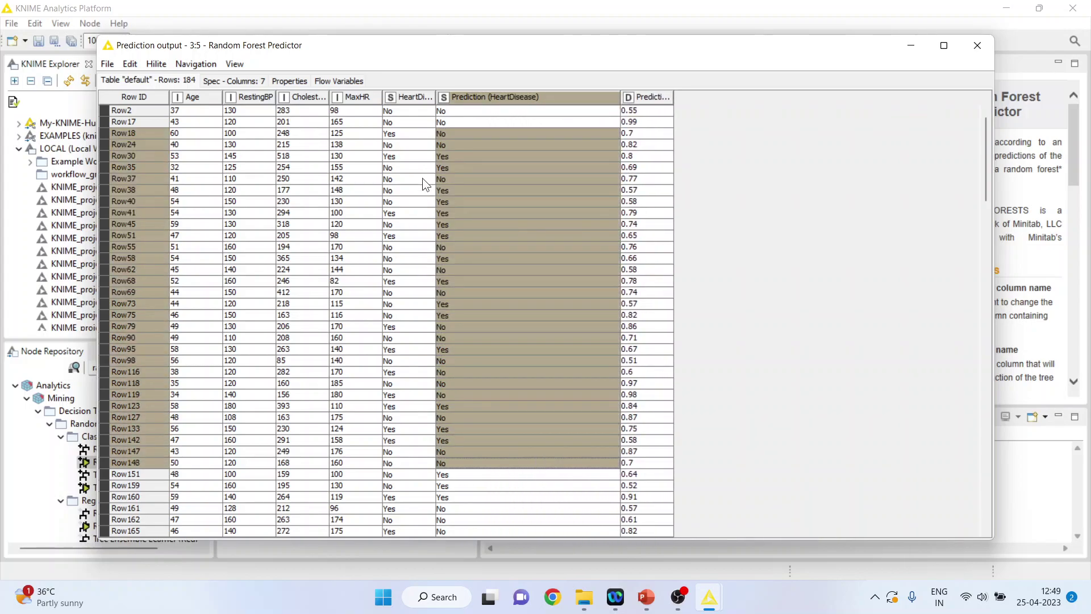
{"action": "left_click_drag", "start_coordinate": [436, 98], "coordinate": [448, 451]}
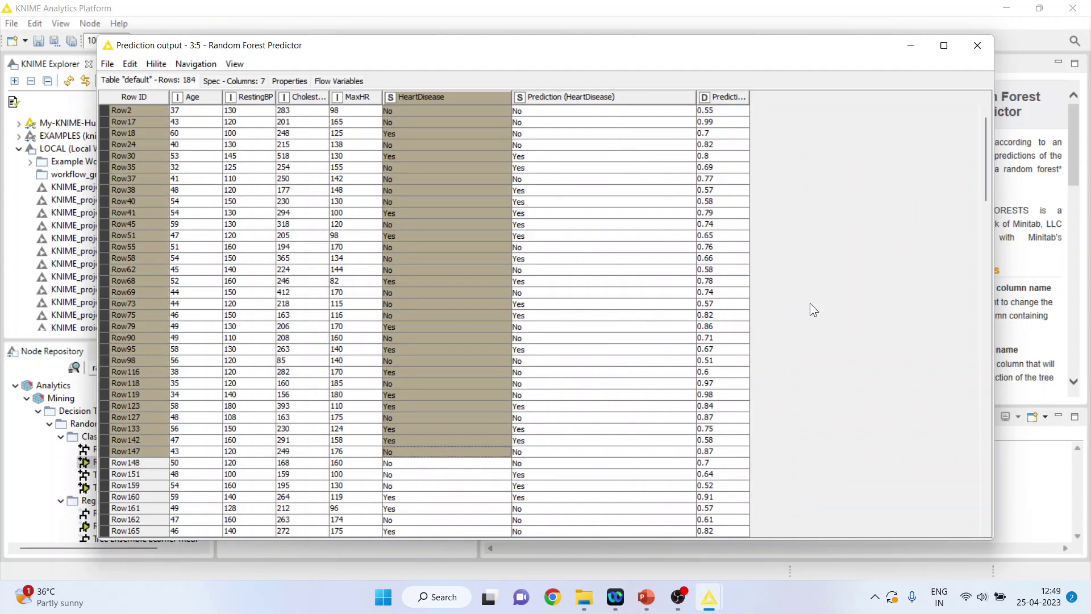
Close the prediction table and add a Scorer node found by searching 'scorer'.
{"action": "left_click", "coordinate": [975, 46]}
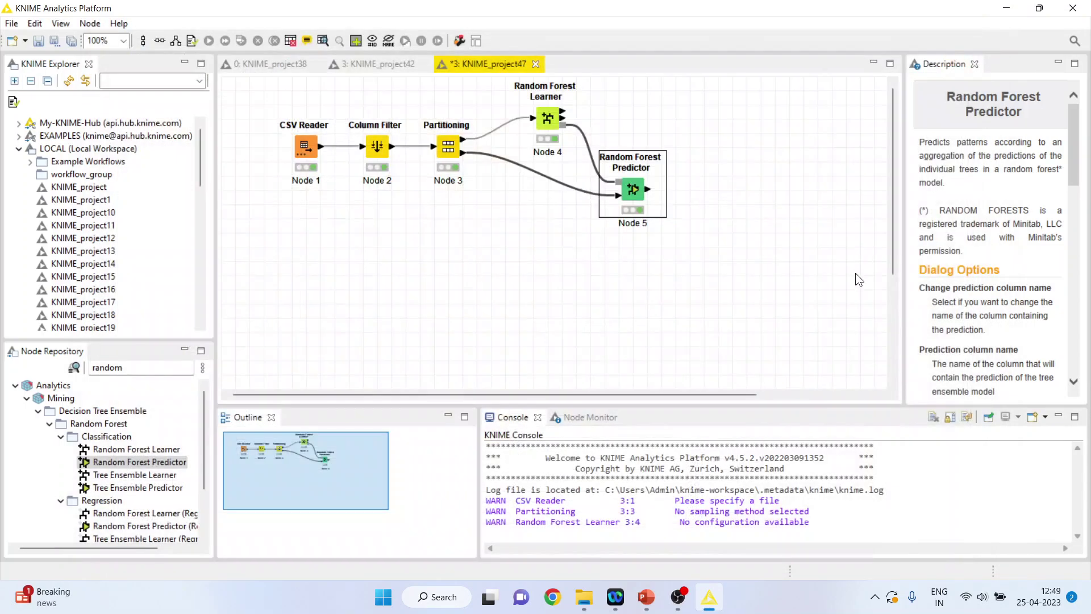
{"action": "left_click", "coordinate": [132, 373]}
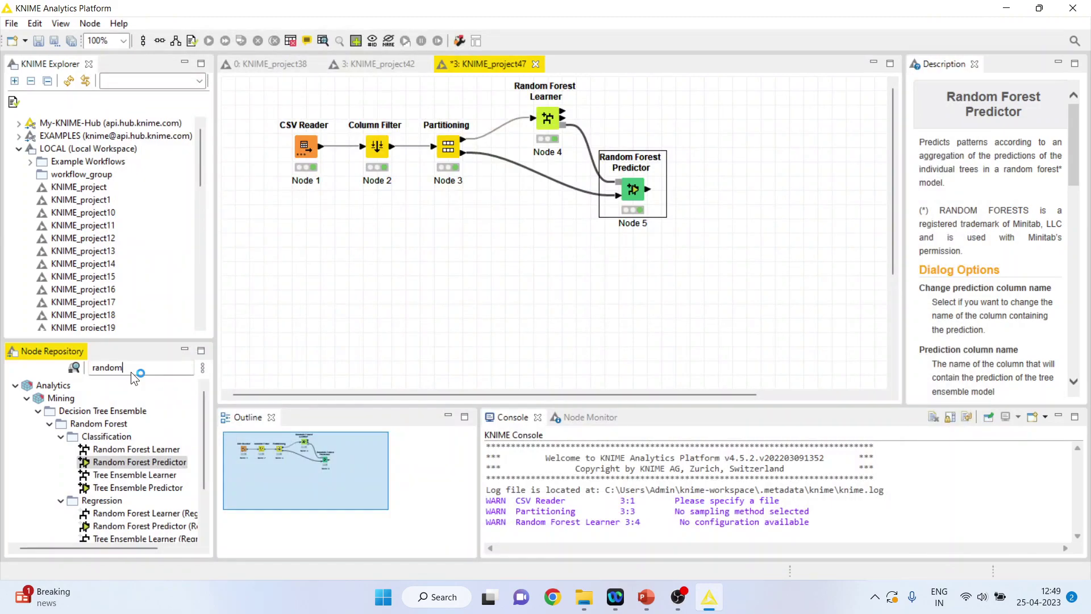
{"action": "key", "text": "BackSpace"}
{"action": "key", "text": "BackSpace"}
{"action": "key", "text": "BackSpace"}
{"action": "key", "text": "BackSpace"}
{"action": "key", "text": "BackSpace"}
{"action": "key", "text": "BackSpace"}
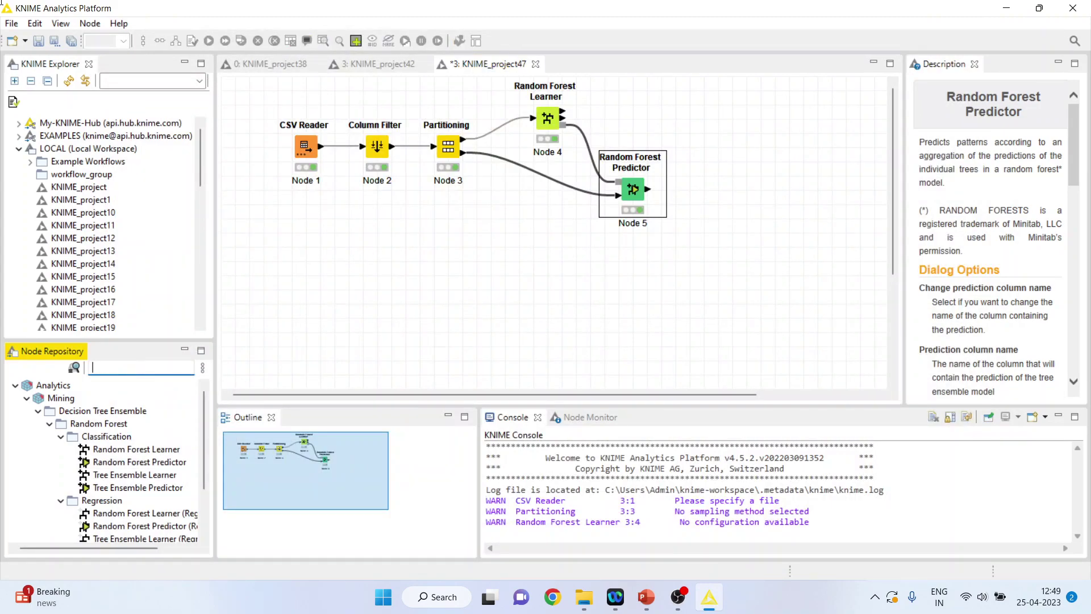
{"action": "type", "text": "scorer"}
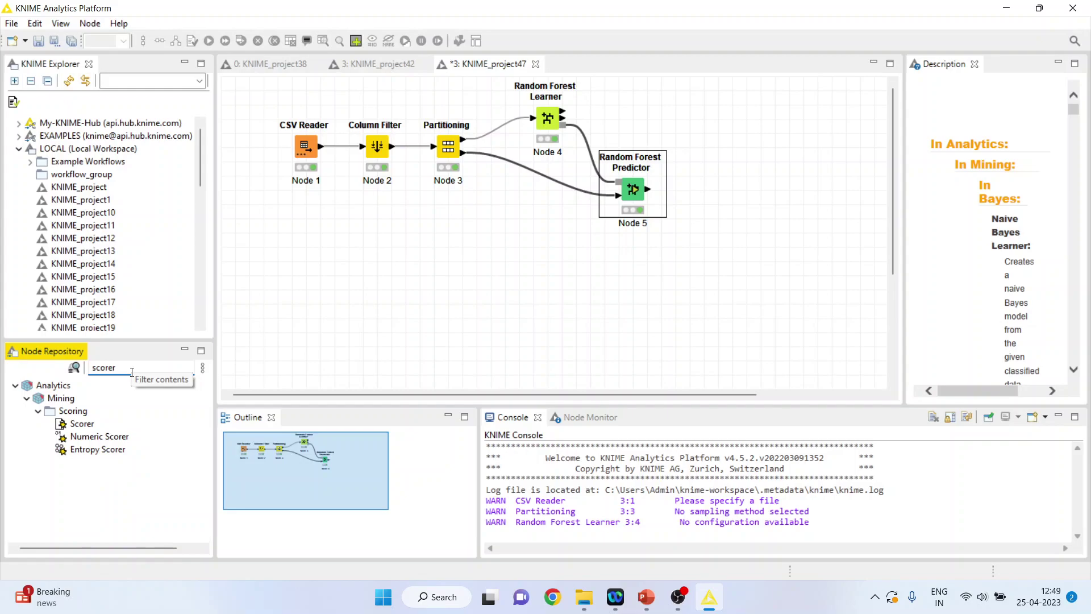
{"action": "double_click", "coordinate": [81, 423]}
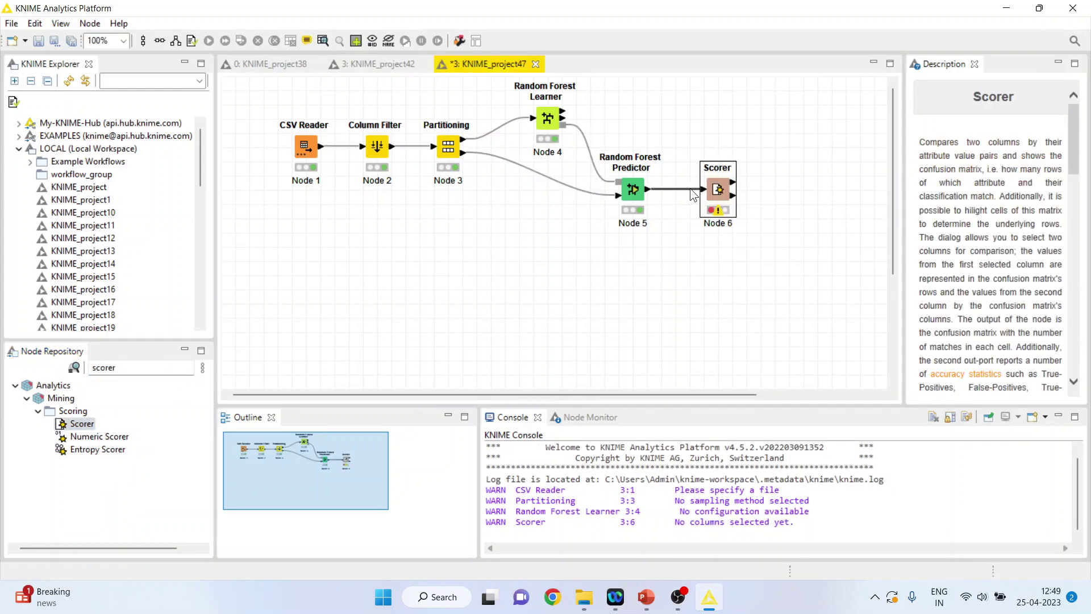
Configure the Scorer to use HeartDisease as the first compared column.
{"action": "right_click", "coordinate": [733, 190]}
{"action": "left_click", "coordinate": [807, 200]}
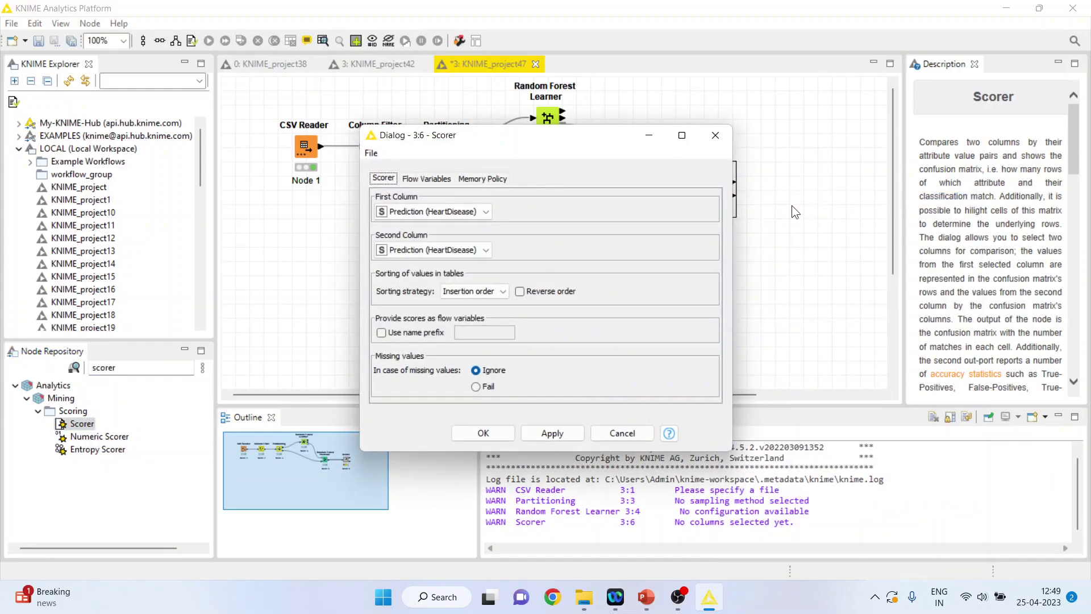
{"action": "left_click", "coordinate": [487, 211]}
{"action": "left_click", "coordinate": [437, 276]}
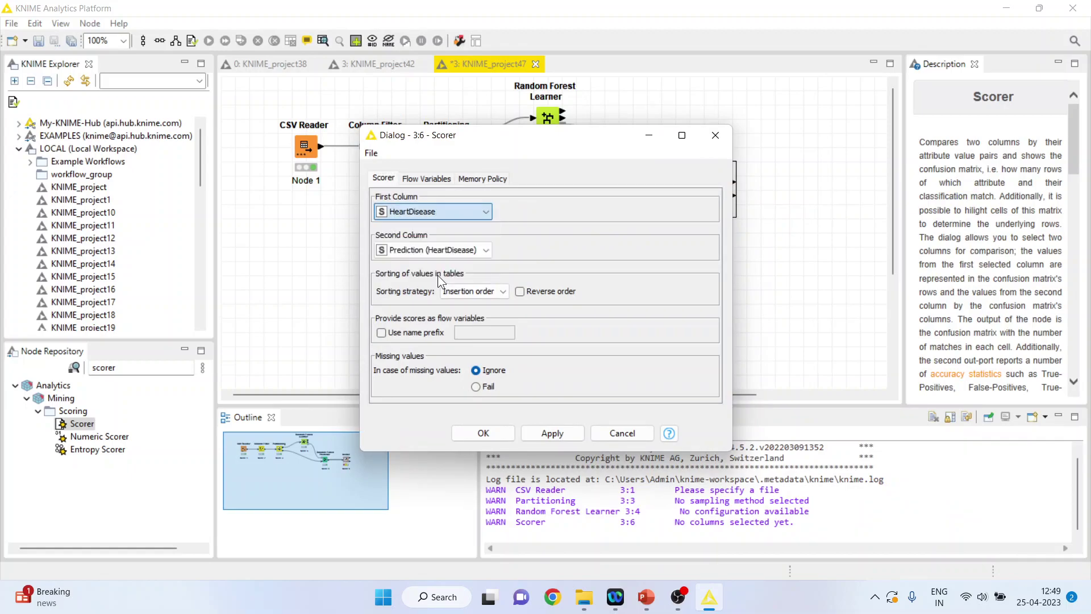
{"action": "left_click", "coordinate": [494, 434]}
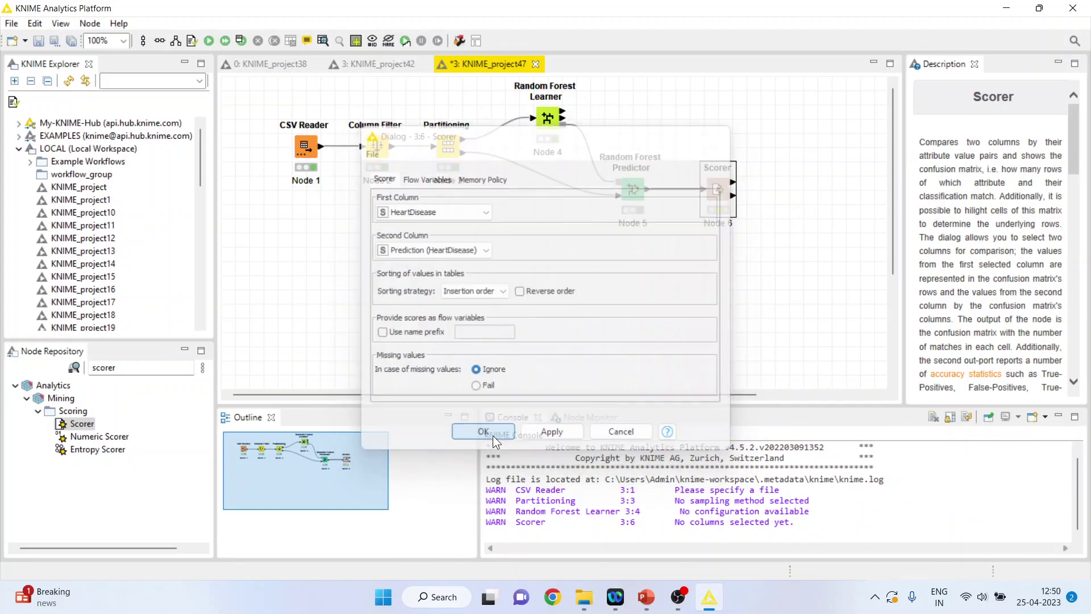
Execute the Scorer and view its confusion matrix at 73.913% accuracy.
{"action": "right_click", "coordinate": [719, 195]}
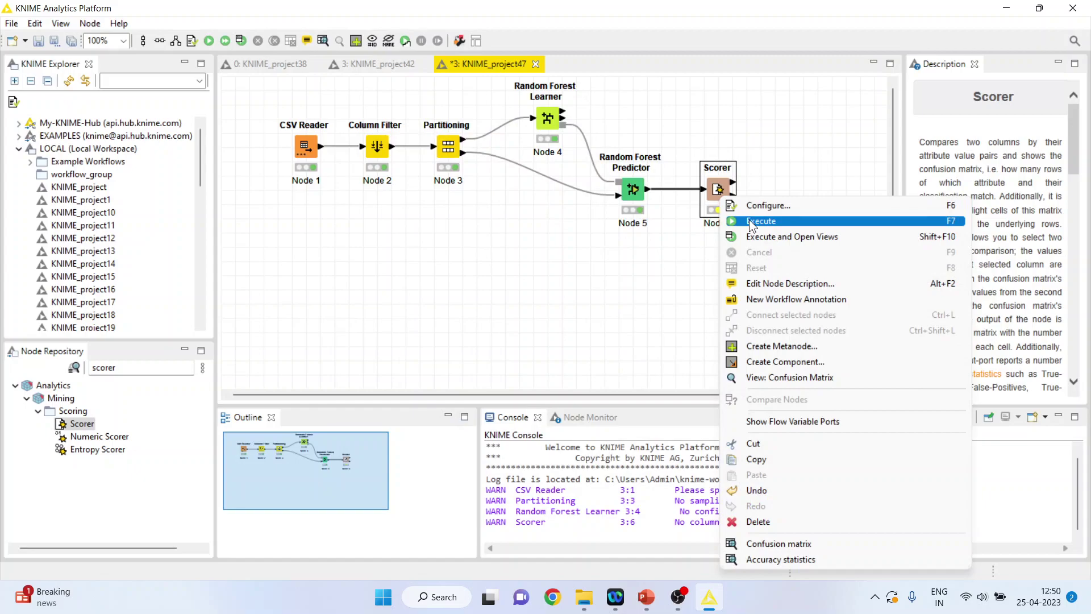
{"action": "left_click", "coordinate": [750, 222]}
{"action": "right_click", "coordinate": [722, 191]}
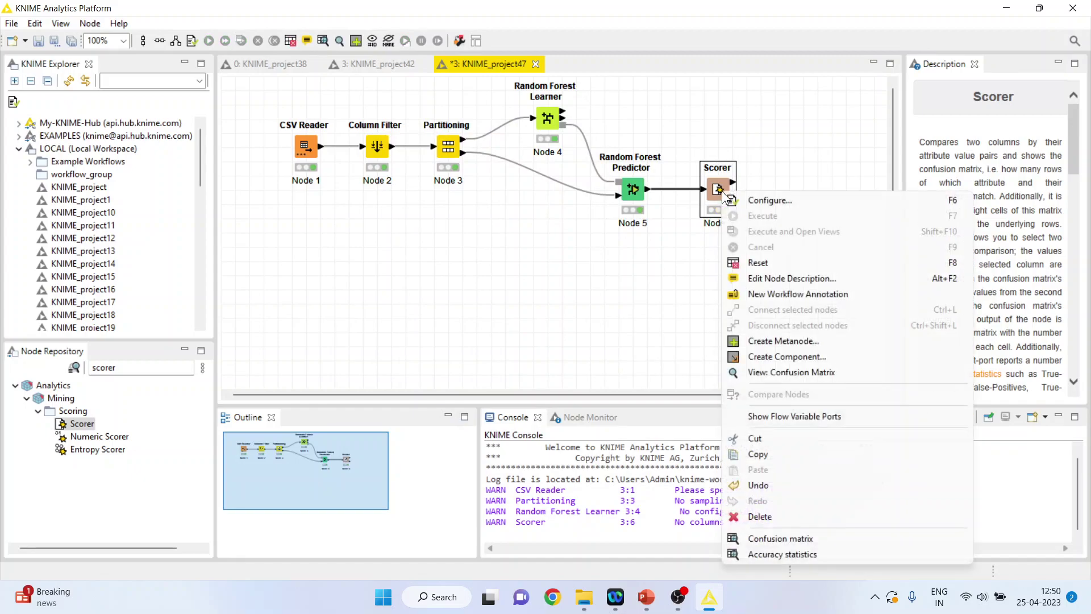
{"action": "left_click", "coordinate": [823, 370]}
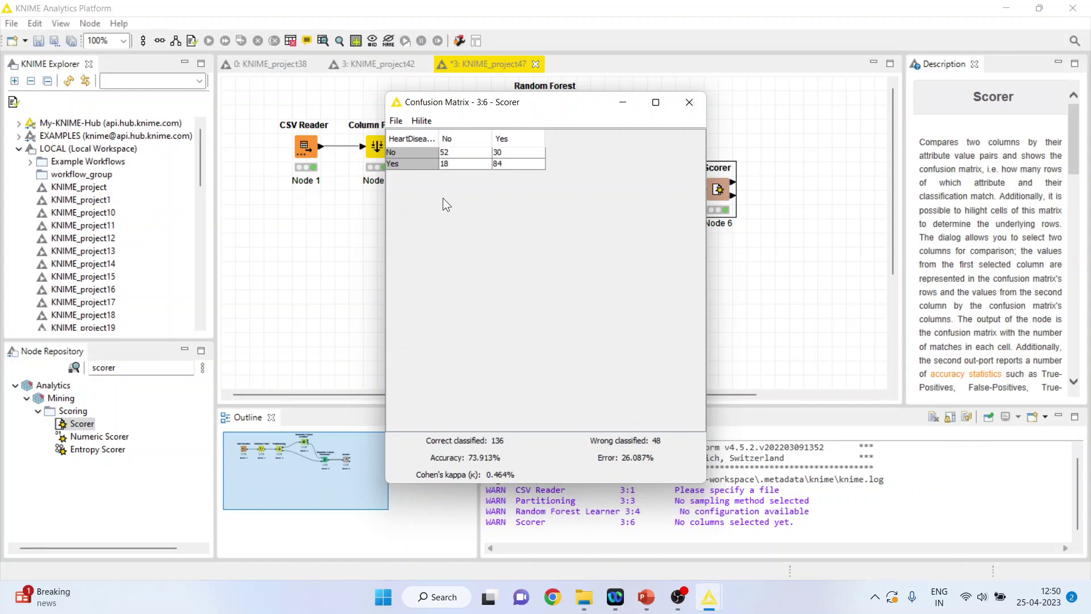
Go over the matrix cells 52 and 84 correct, 18 and 30 misclassified, then close it.
{"action": "left_click", "coordinate": [445, 152]}
{"action": "left_click", "coordinate": [507, 164]}
{"action": "left_click", "coordinate": [445, 155]}
{"action": "left_click", "coordinate": [447, 165]}
{"action": "left_click", "coordinate": [503, 154]}
{"action": "left_click", "coordinate": [689, 107]}
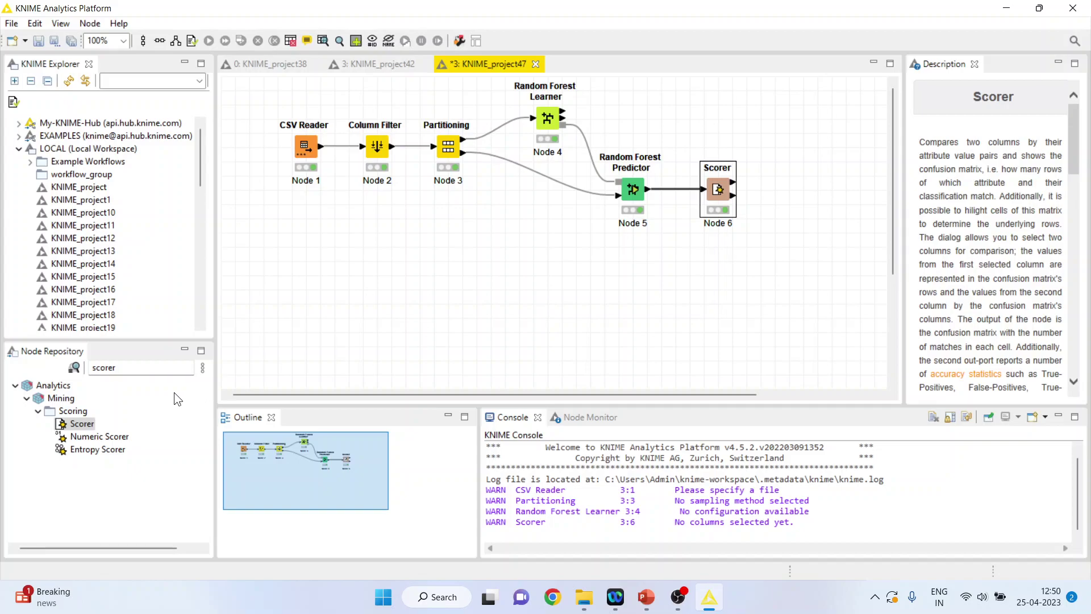
Clear the node search and add a CSV Reader from IO > Read as Node 7.
{"action": "left_click", "coordinate": [141, 370]}
{"action": "key", "text": "BackSpace"}
{"action": "key", "text": "BackSpace"}
{"action": "key", "text": "BackSpace"}
{"action": "key", "text": "BackSpace"}
{"action": "key", "text": "BackSpace"}
{"action": "key", "text": "BackSpace"}
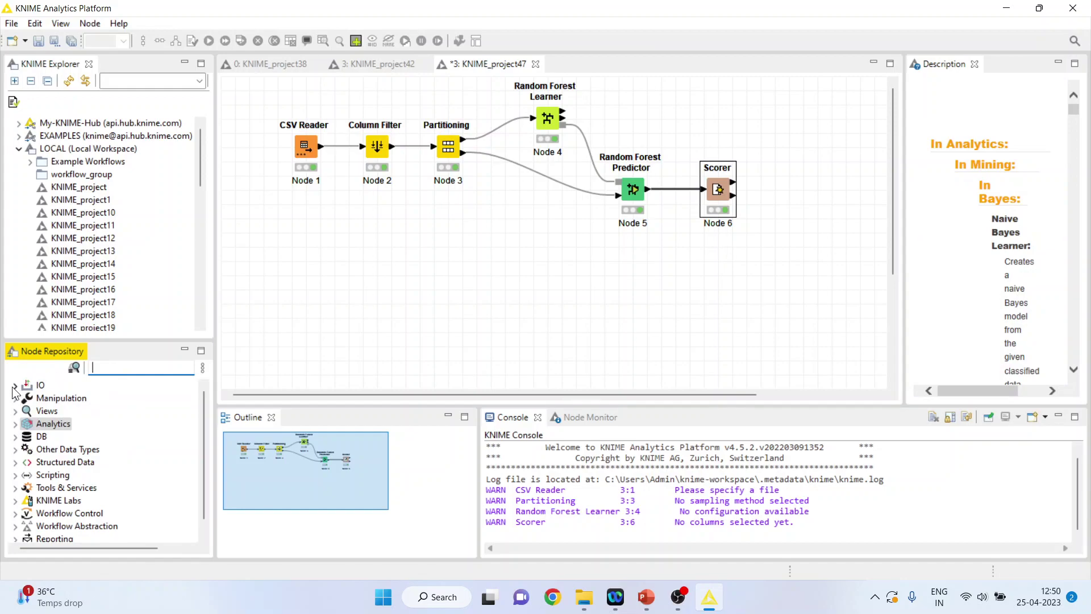
{"action": "left_click", "coordinate": [15, 386]}
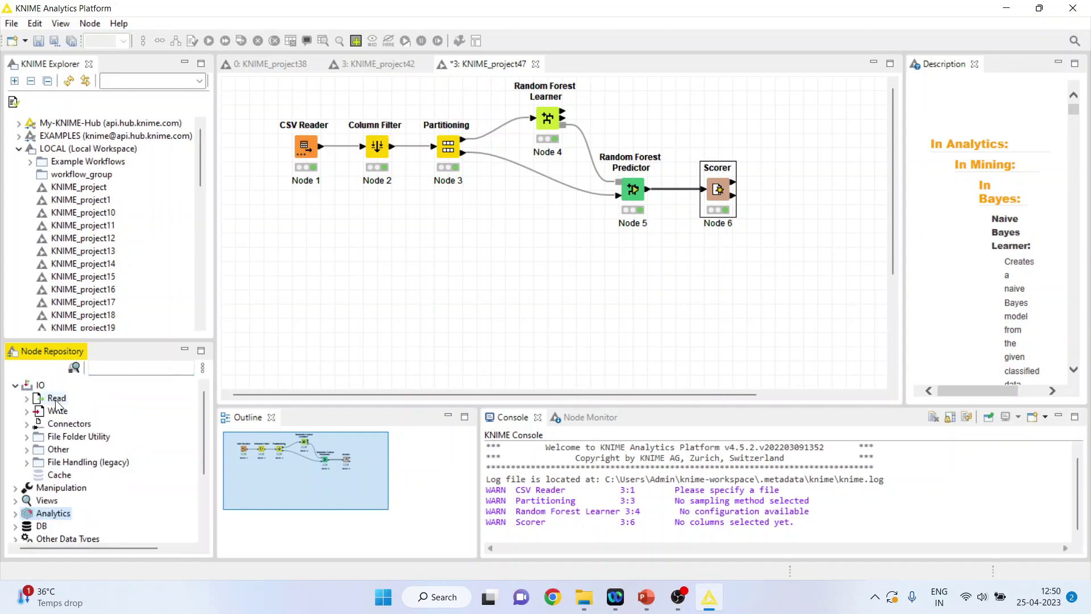
{"action": "left_click", "coordinate": [26, 397]}
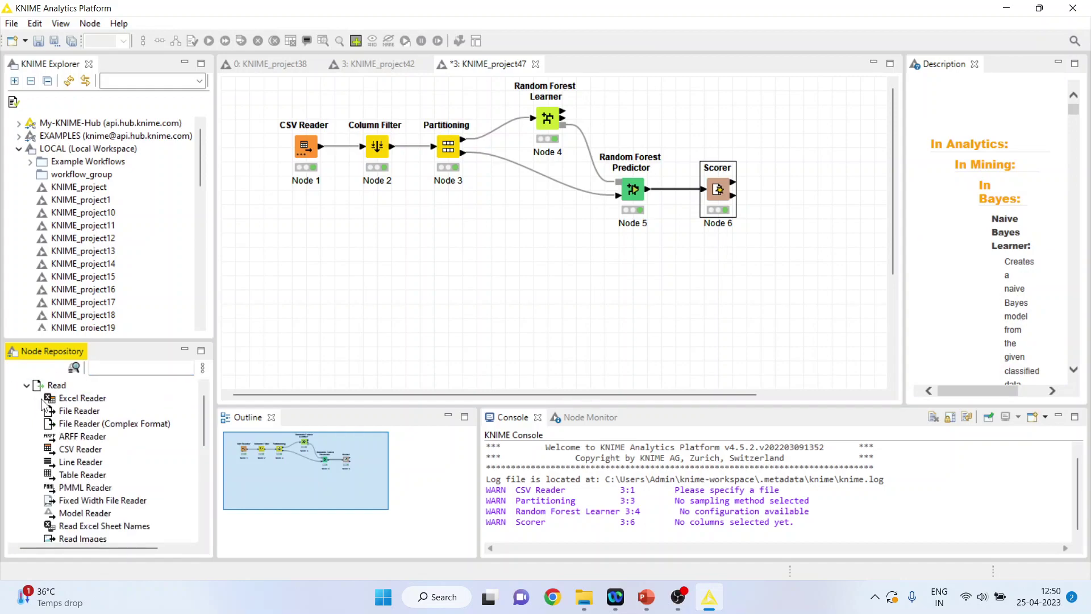
{"action": "double_click", "coordinate": [80, 449]}
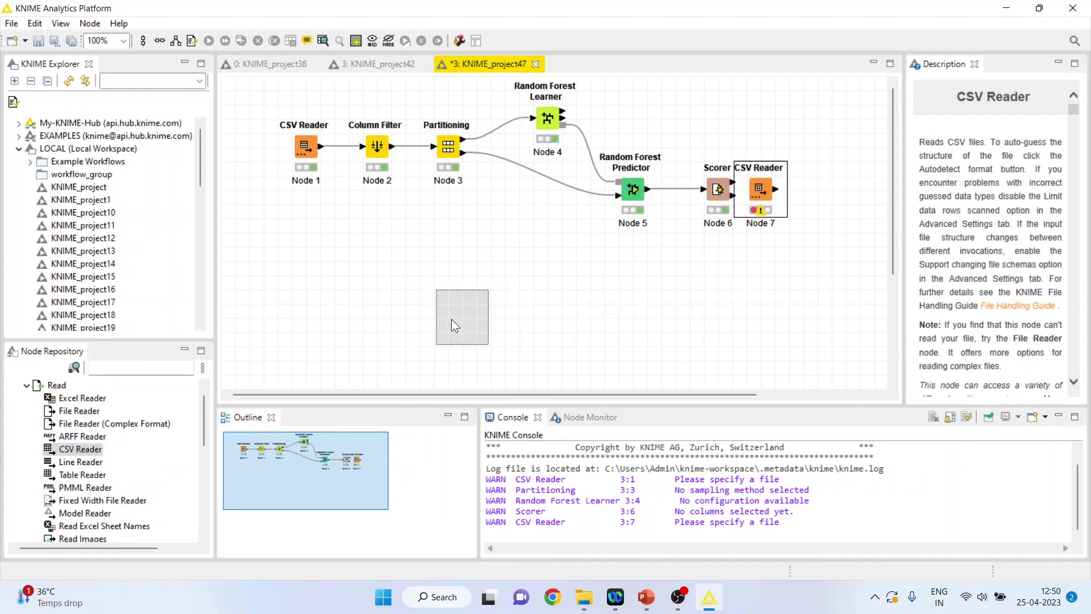
Move Node 7 below the workflow and set it to read D:\Research Methodology\Predictive Analytics\Knime\Data\heart1(test).csv.
{"action": "left_click_drag", "start_coordinate": [443, 319], "coordinate": [300, 316]}
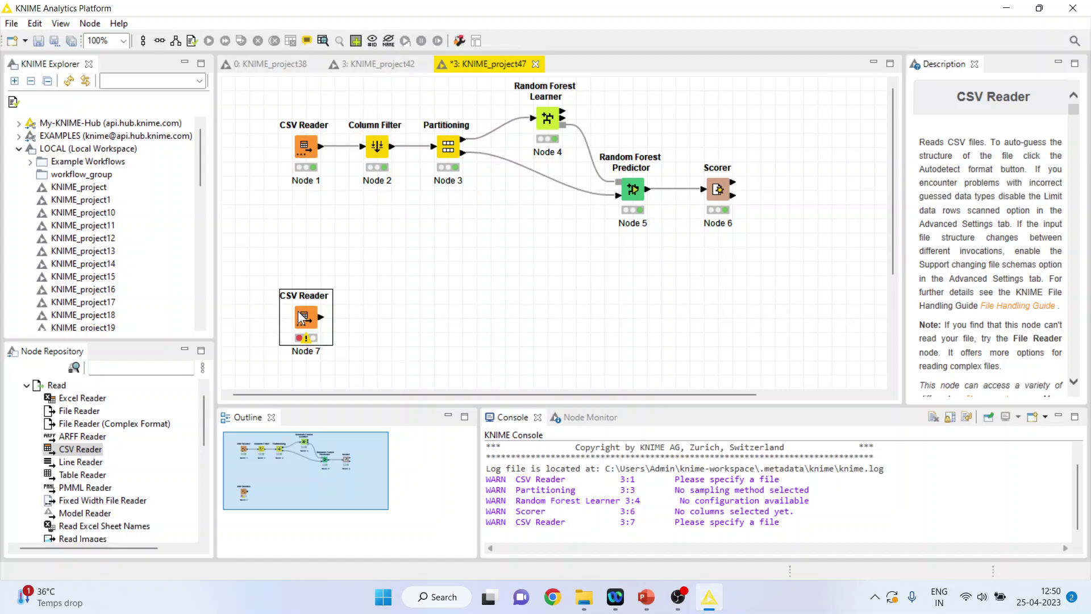
{"action": "double_click", "coordinate": [301, 318]}
{"action": "left_click", "coordinate": [748, 145]}
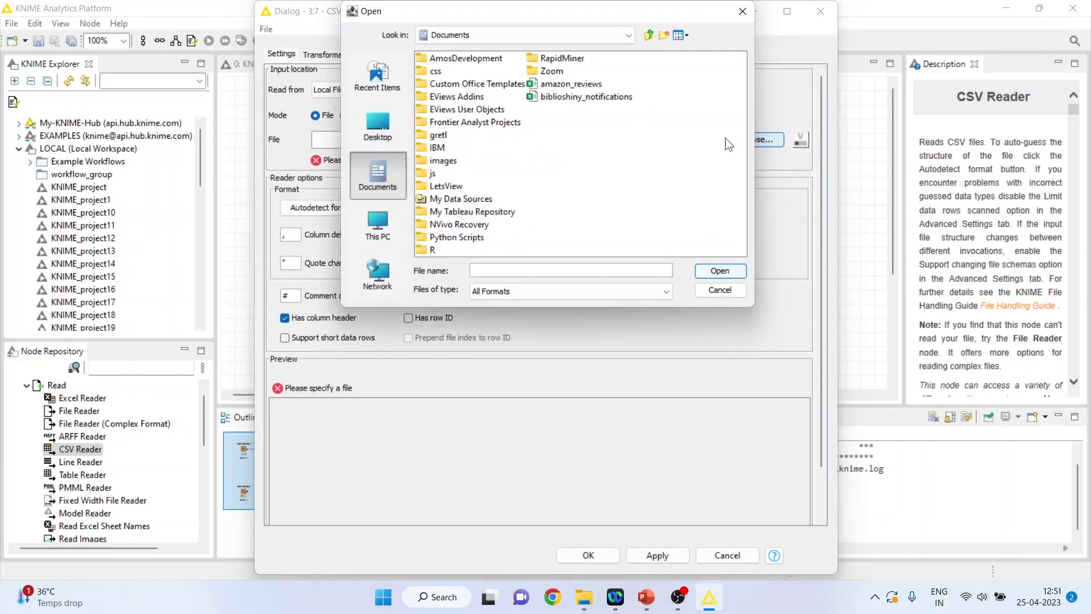
{"action": "left_click", "coordinate": [627, 35]}
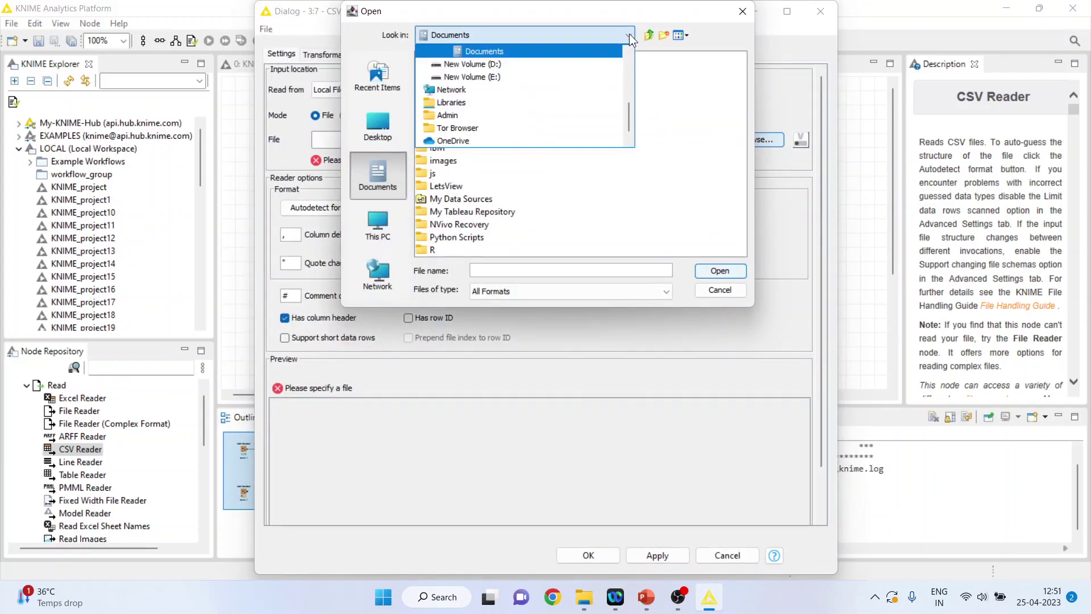
{"action": "left_click", "coordinate": [564, 63]}
{"action": "double_click", "coordinate": [496, 83]}
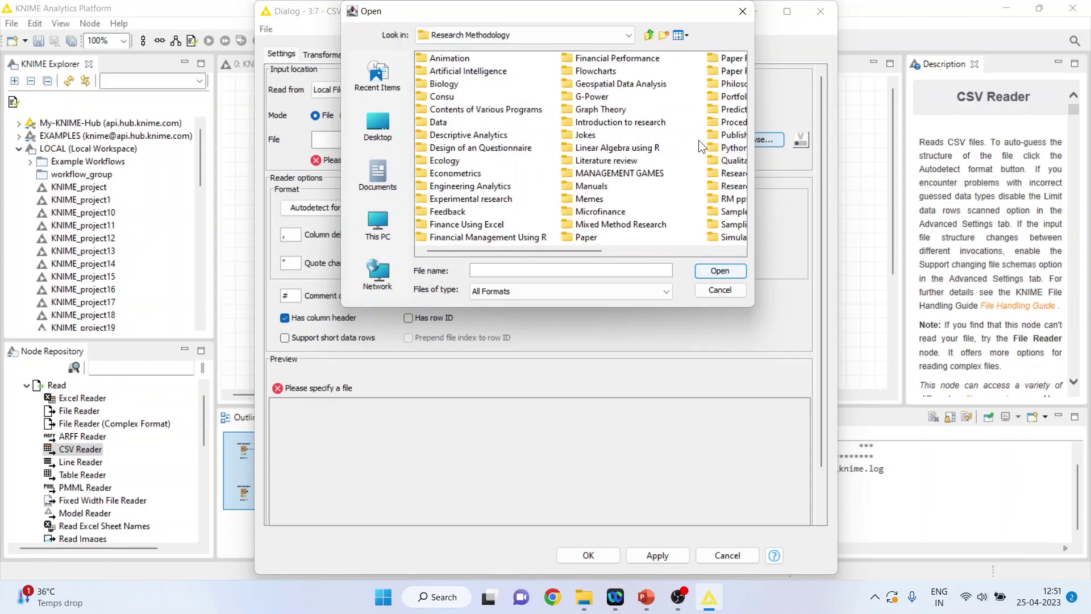
{"action": "double_click", "coordinate": [714, 110]}
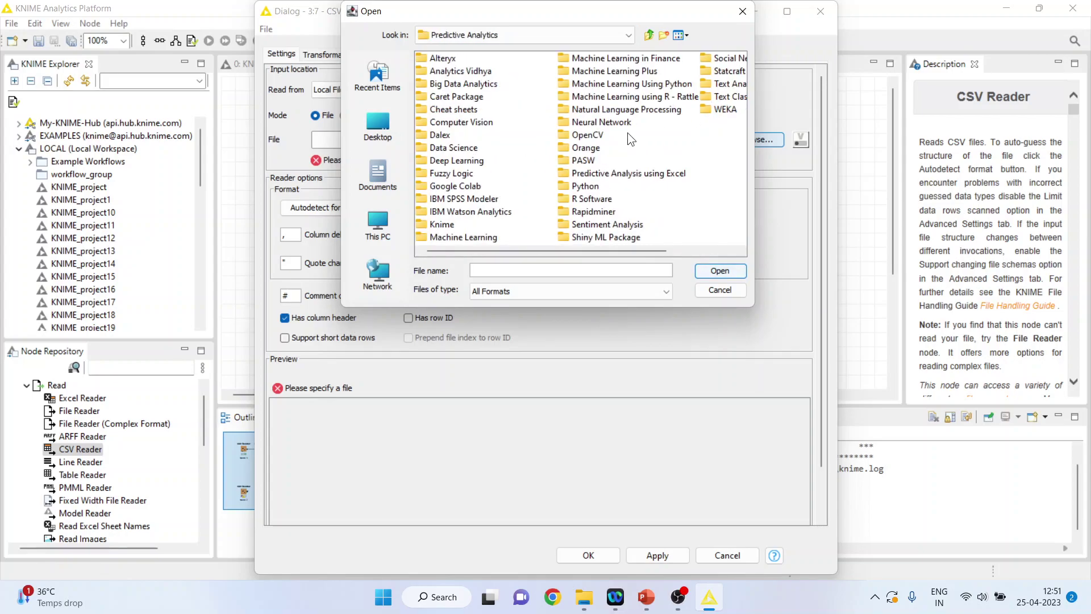
{"action": "double_click", "coordinate": [438, 224]}
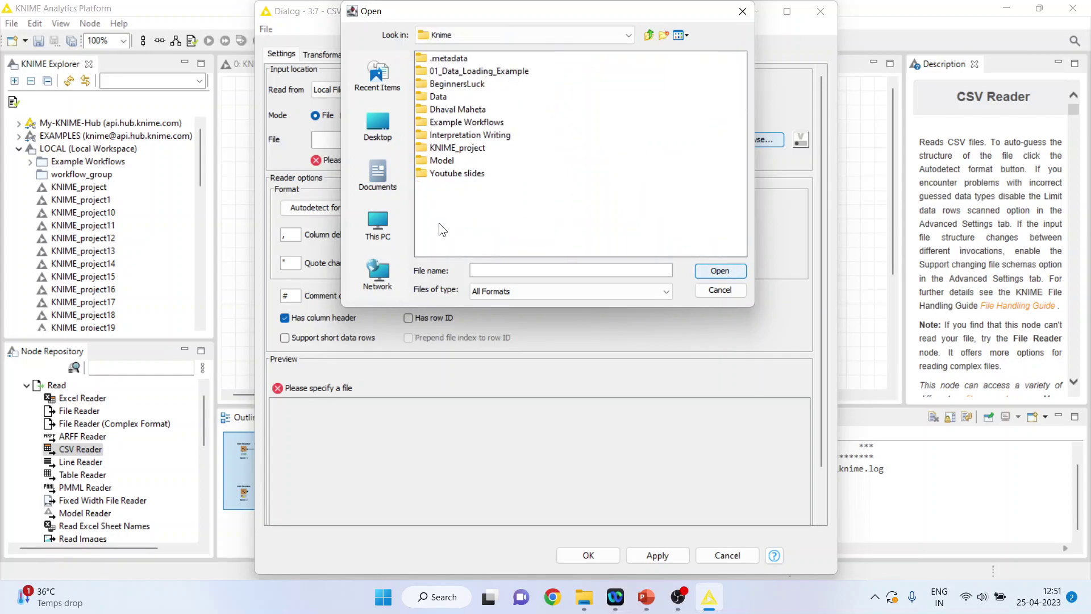
{"action": "double_click", "coordinate": [448, 100]}
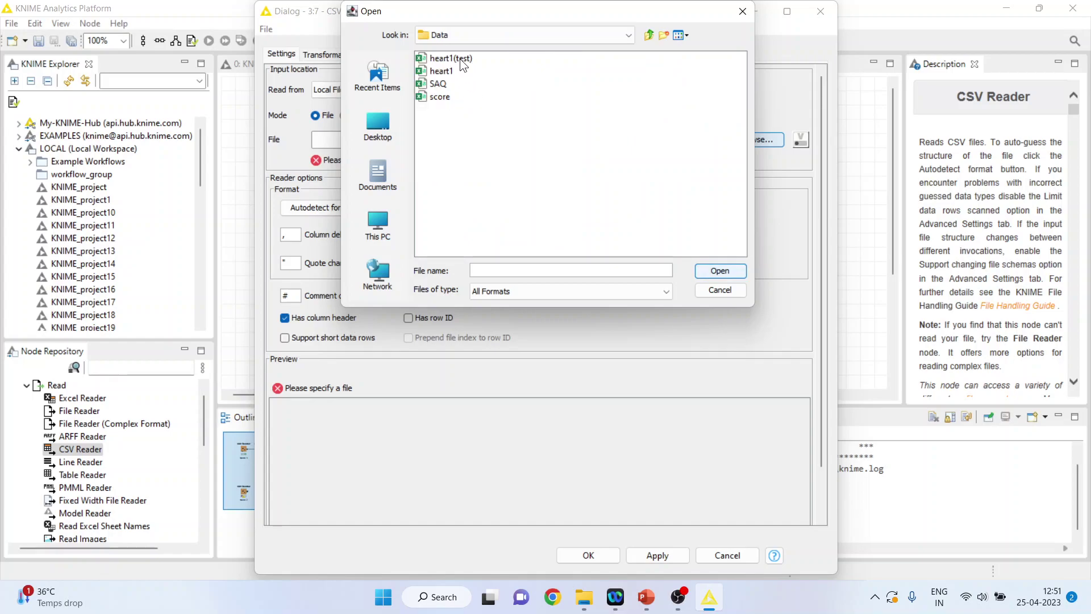
{"action": "left_click", "coordinate": [459, 60]}
{"action": "left_click", "coordinate": [704, 271]}
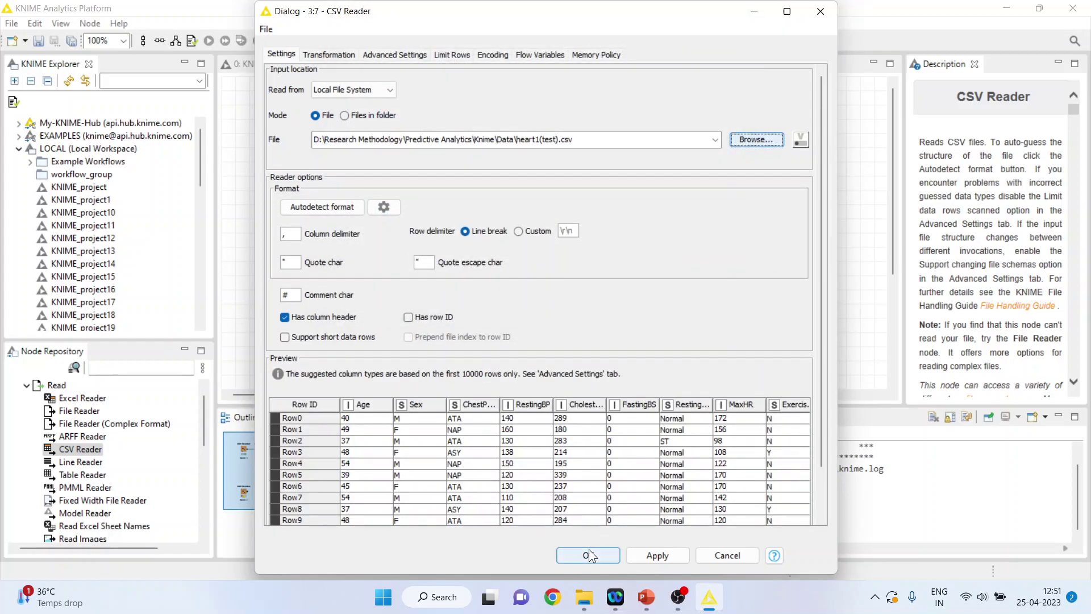
{"action": "left_click", "coordinate": [589, 551]}
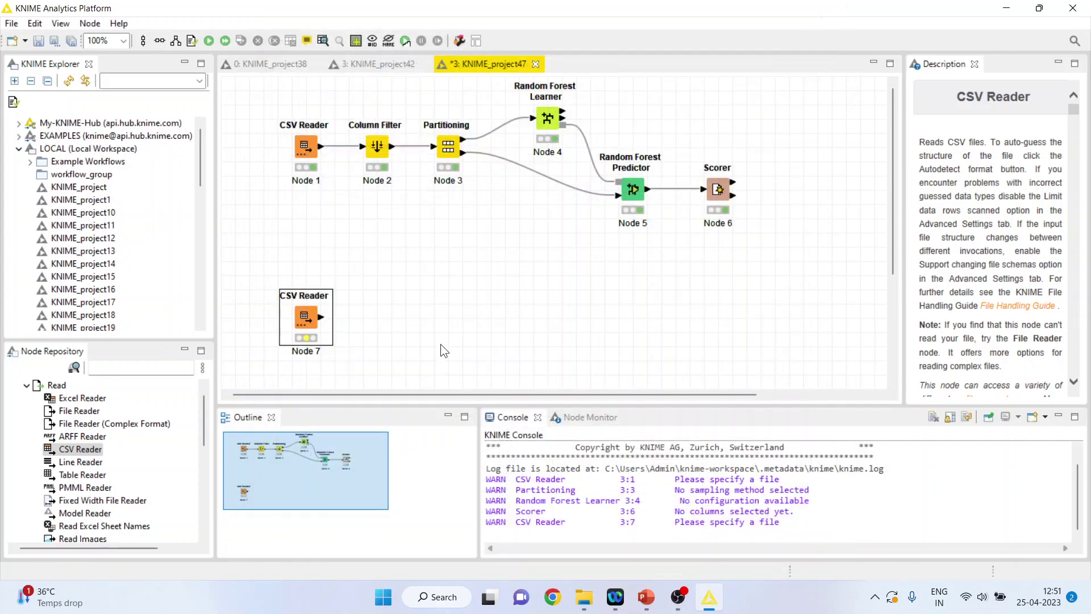
{"action": "right_click", "coordinate": [305, 322]}
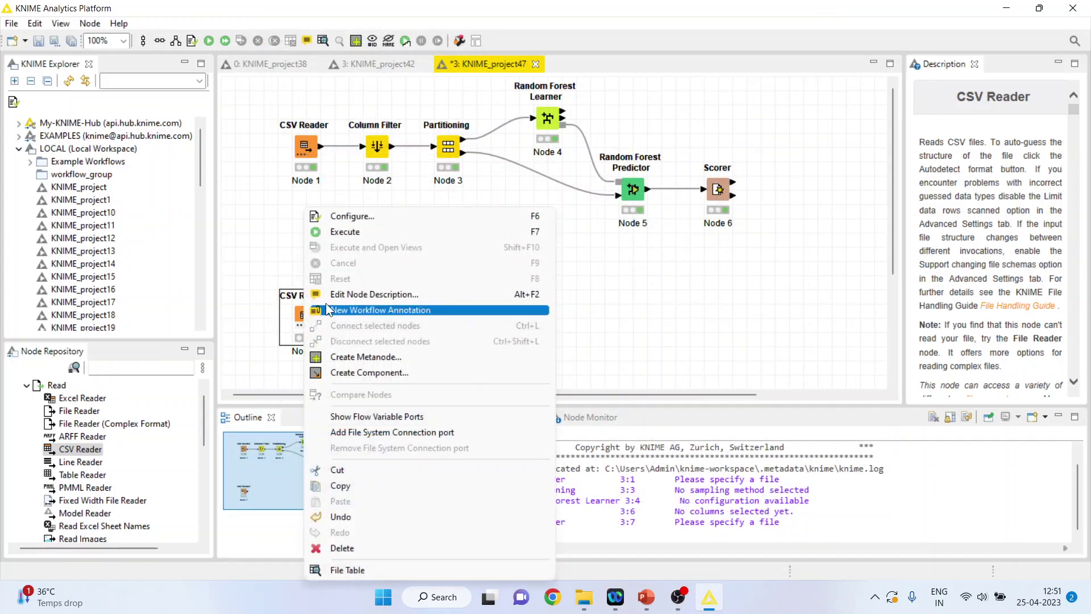
{"action": "left_click", "coordinate": [343, 234]}
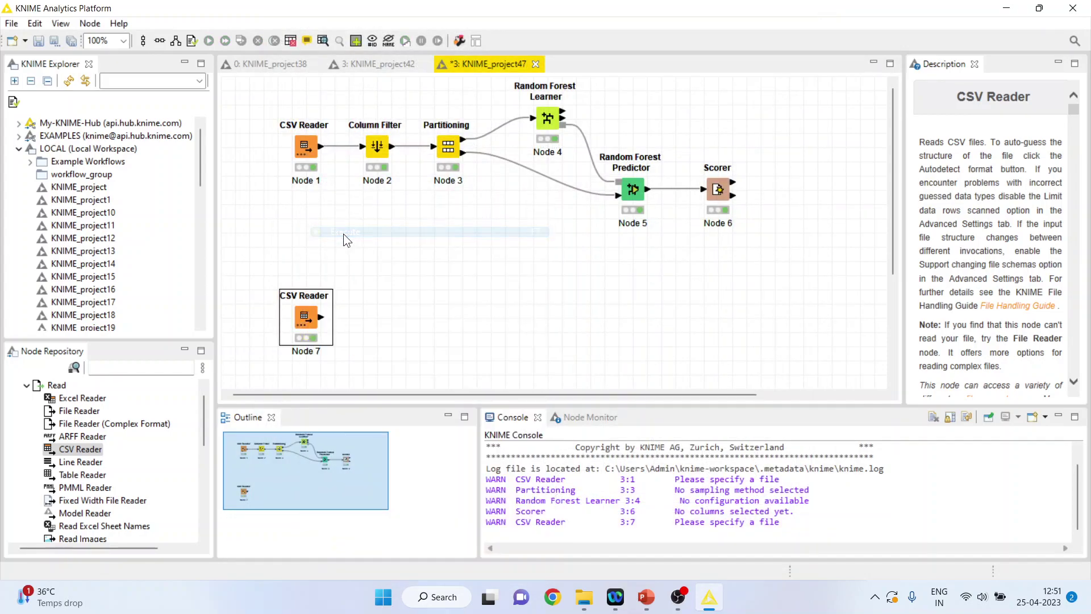
{"action": "right_click", "coordinate": [319, 315]}
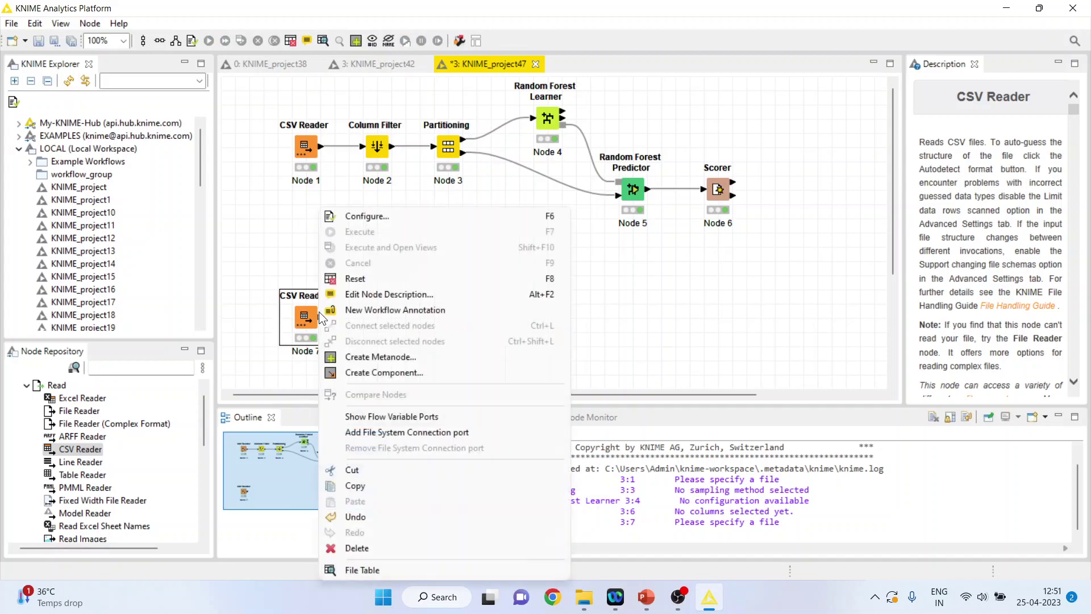
{"action": "left_click", "coordinate": [384, 569]}
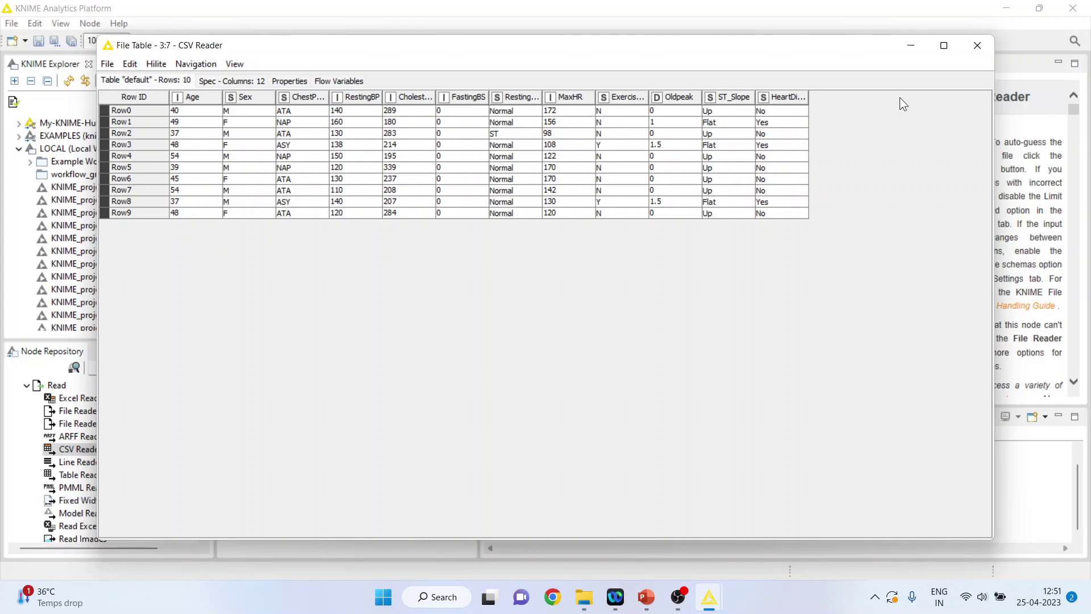
{"action": "left_click", "coordinate": [977, 45]}
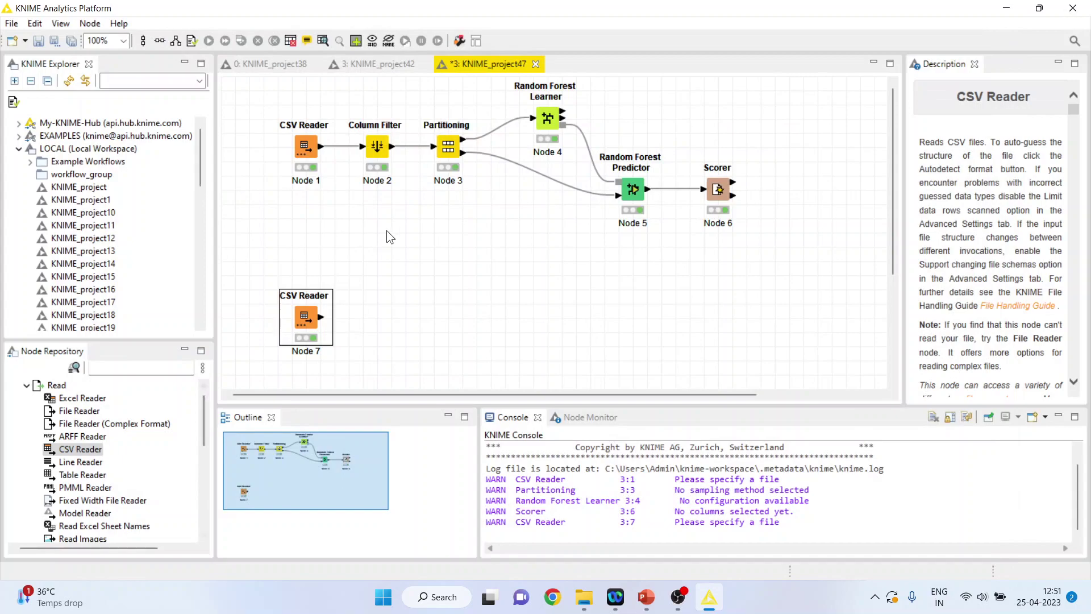
Copy the Column Filter and paste the copy (Node 8) beside Node 7.
{"action": "left_click", "coordinate": [382, 156]}
{"action": "right_click", "coordinate": [382, 155]}
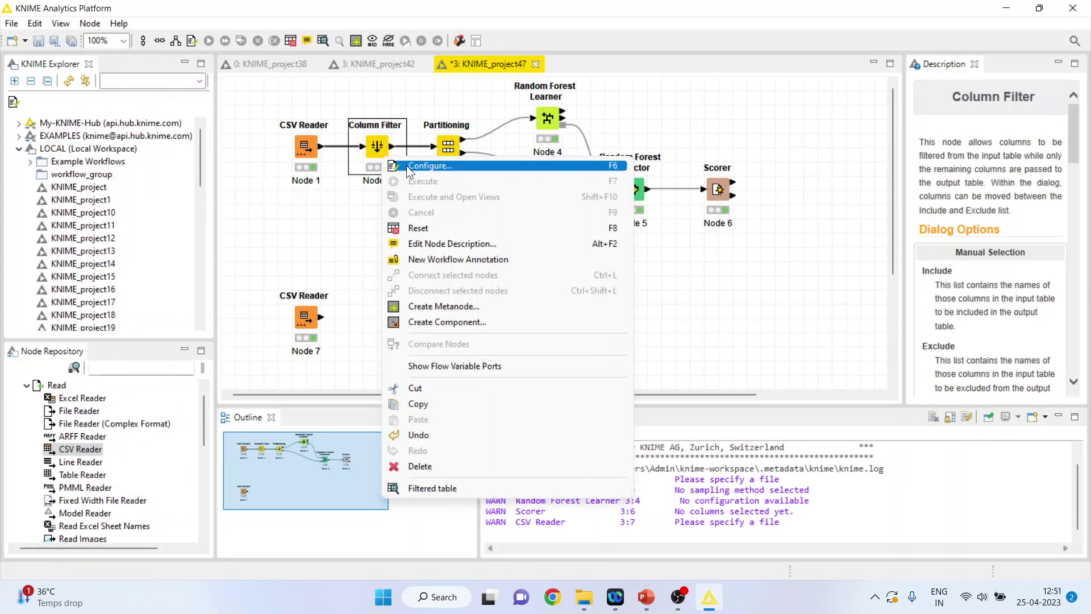
{"action": "left_click", "coordinate": [445, 401]}
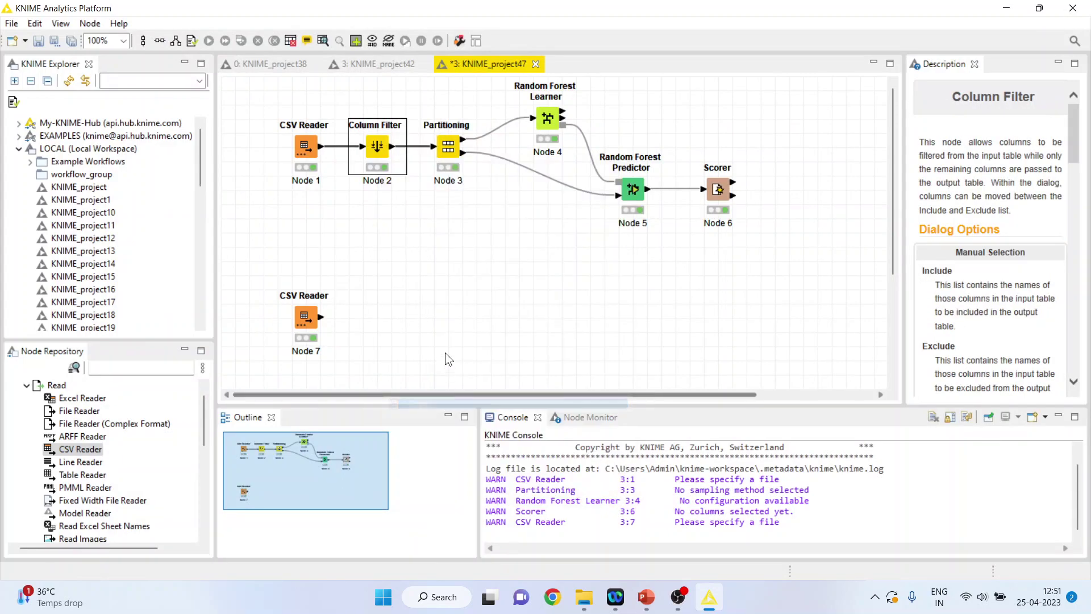
{"action": "key", "text": "ctrl+v"}
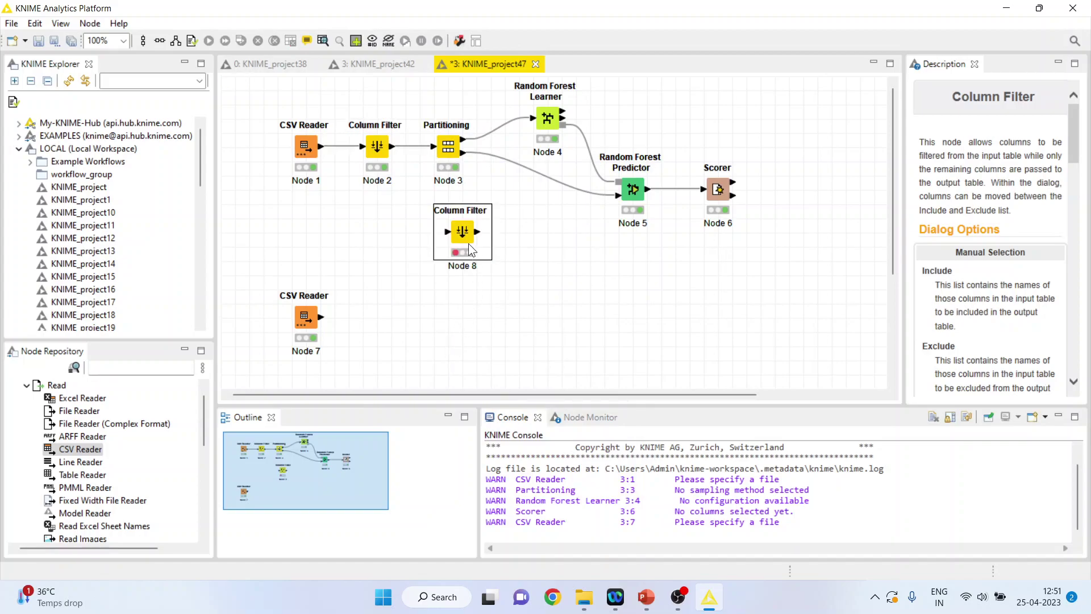
{"action": "left_click_drag", "start_coordinate": [412, 319], "coordinate": [403, 319]}
Connect Node 7's output to Node 8 and execute it.
{"action": "left_click_drag", "start_coordinate": [322, 316], "coordinate": [380, 316]}
{"action": "right_click", "coordinate": [392, 324]}
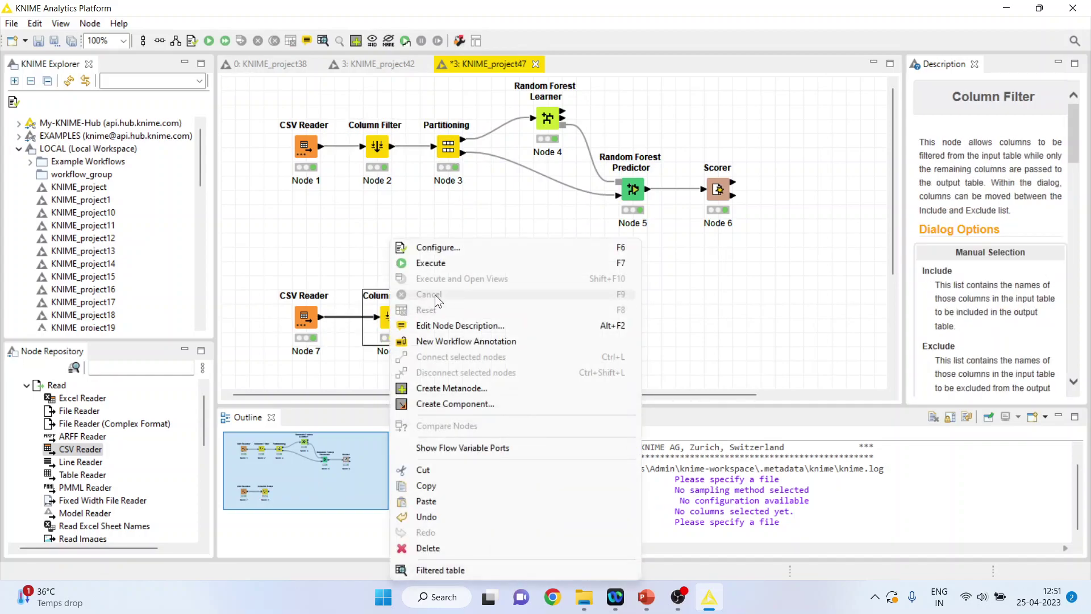
{"action": "left_click", "coordinate": [444, 261]}
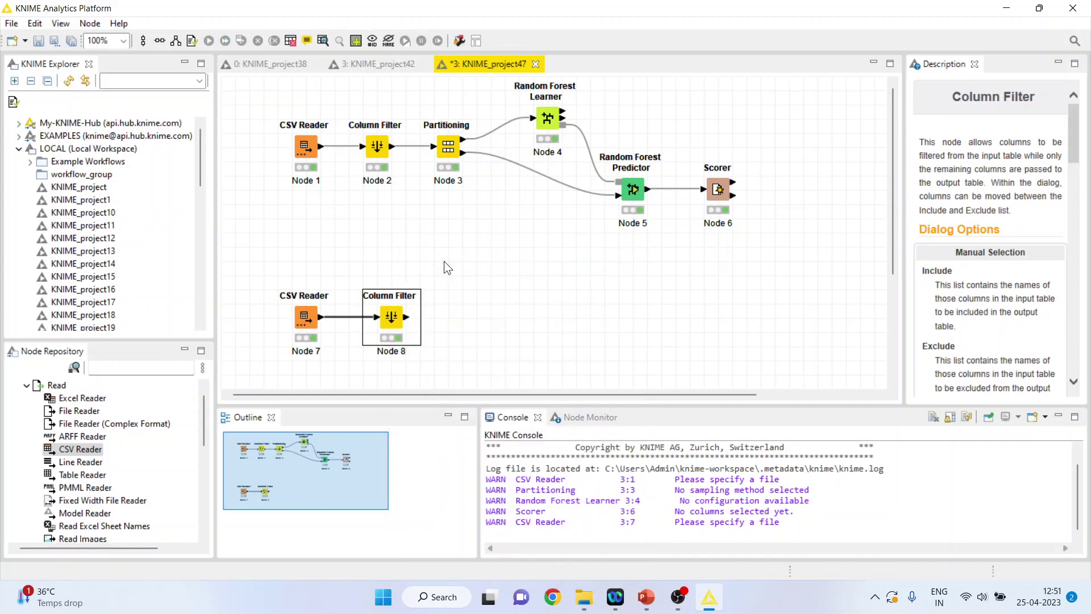
Check the Random Forest Predictor settings, closing them unchanged.
{"action": "left_click", "coordinate": [639, 197]}
{"action": "right_click", "coordinate": [638, 196]}
{"action": "left_click", "coordinate": [676, 207]}
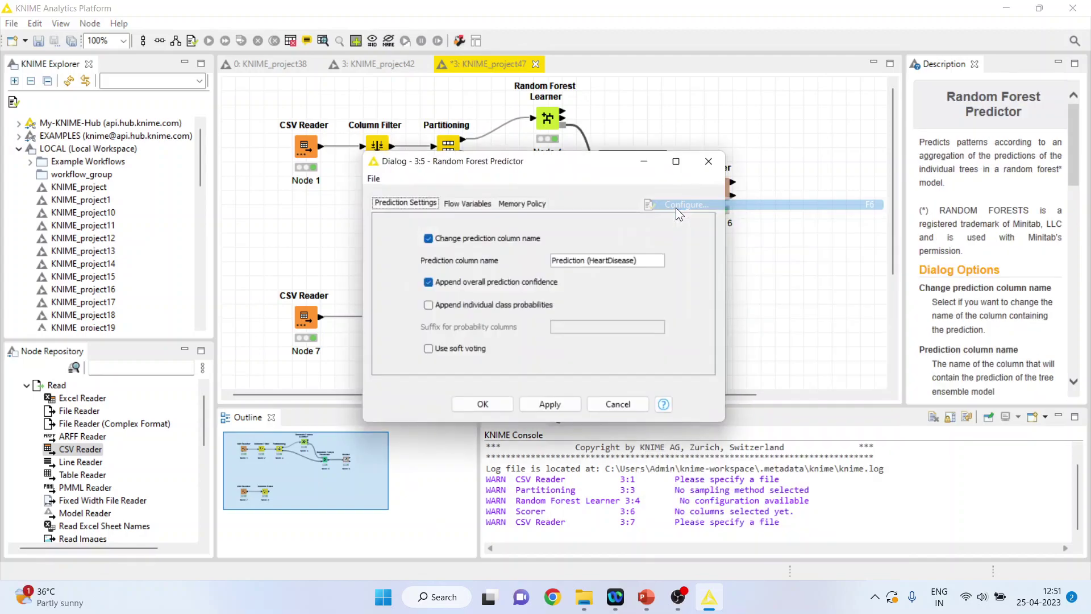
{"action": "left_click", "coordinate": [606, 407]}
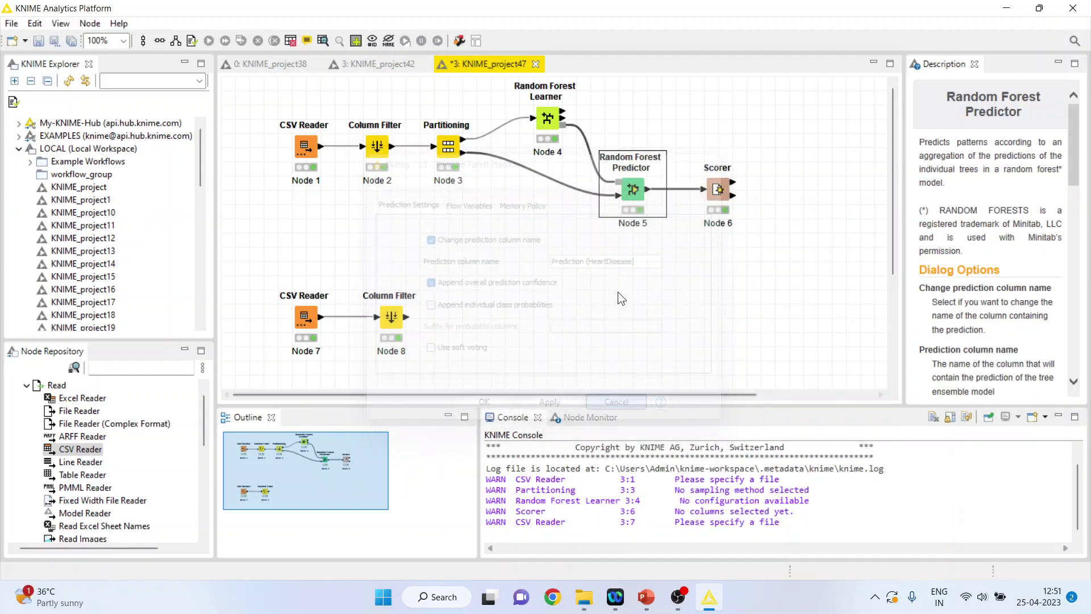
Paste a Random Forest Predictor copy (Node 9) right of Node 8, fed by Node 8 and Node 4's model.
{"action": "right_click", "coordinate": [641, 196]}
{"action": "left_click", "coordinate": [683, 439]}
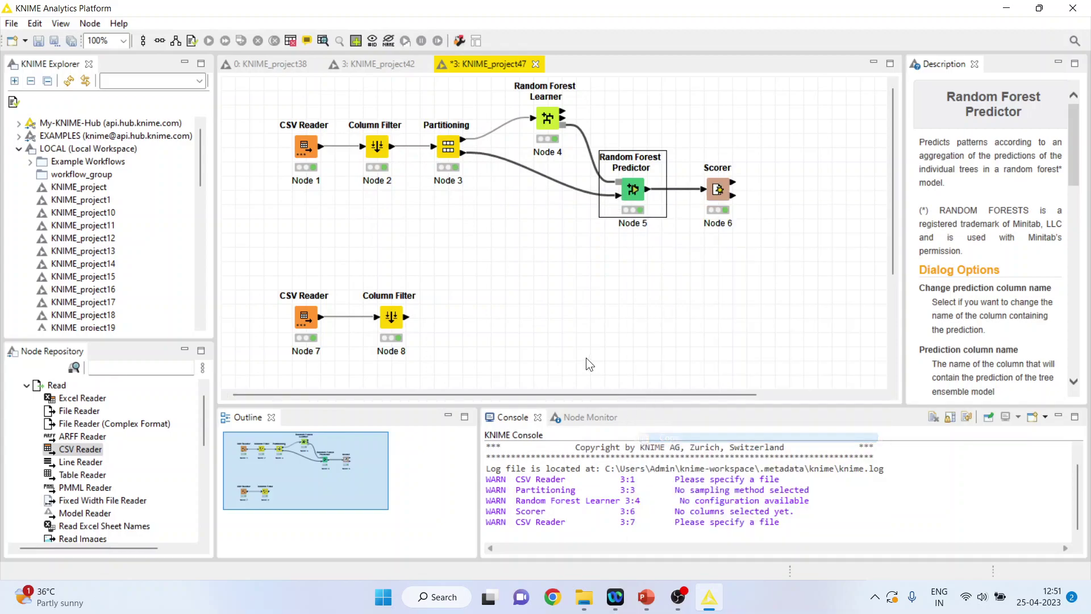
{"action": "left_click", "coordinate": [574, 348]}
{"action": "key", "text": "ctrl+v"}
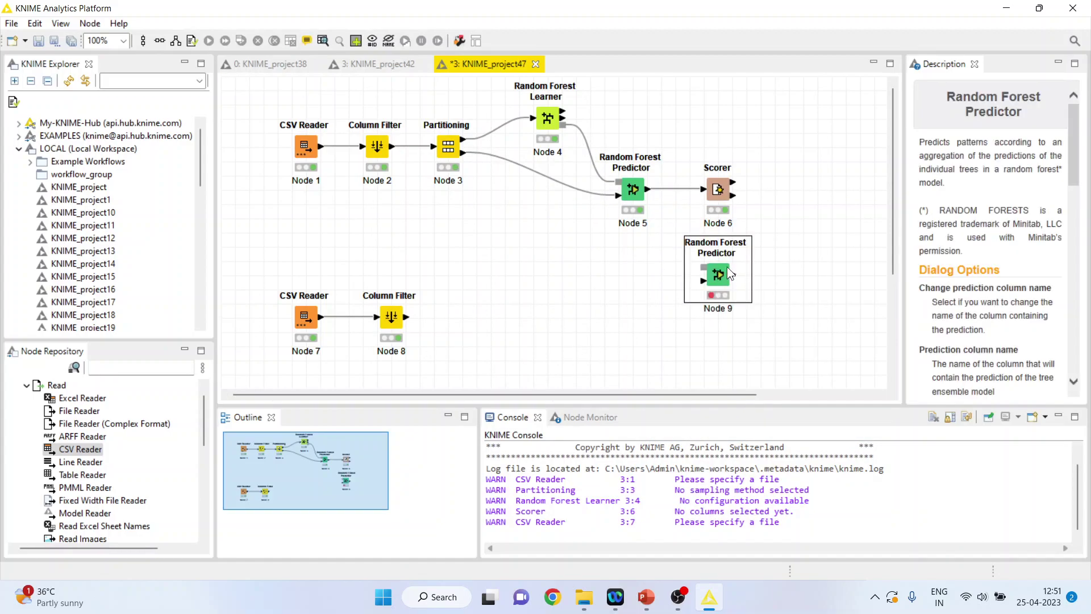
{"action": "left_click_drag", "start_coordinate": [709, 300], "coordinate": [647, 323]}
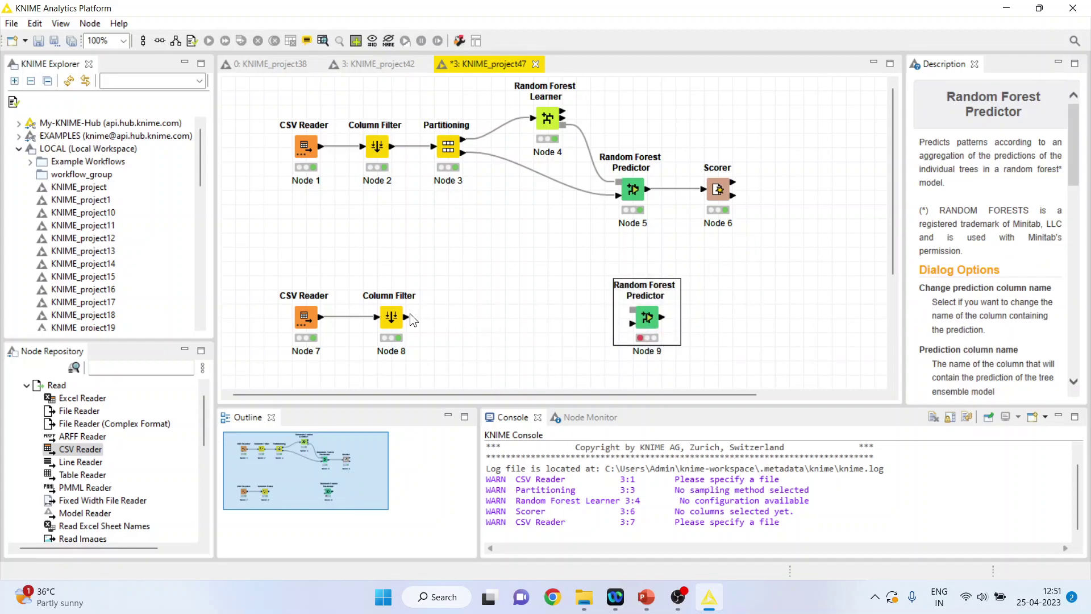
{"action": "left_click_drag", "start_coordinate": [408, 316], "coordinate": [613, 325]}
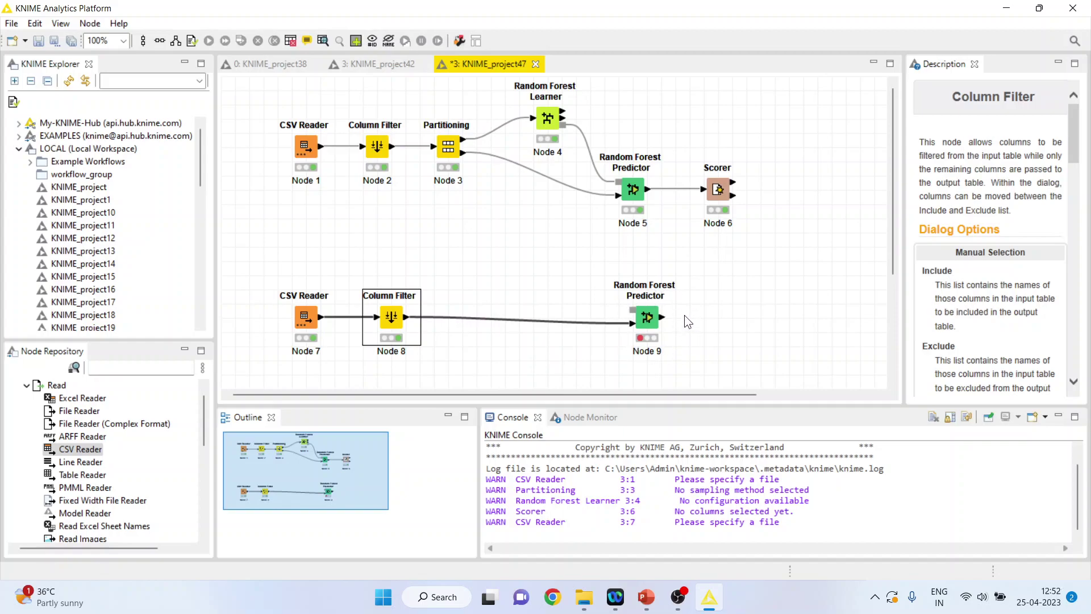
{"action": "left_click_drag", "start_coordinate": [563, 124], "coordinate": [658, 312]}
Accept Node 9's default settings and execute the predictor.
{"action": "right_click", "coordinate": [658, 312]}
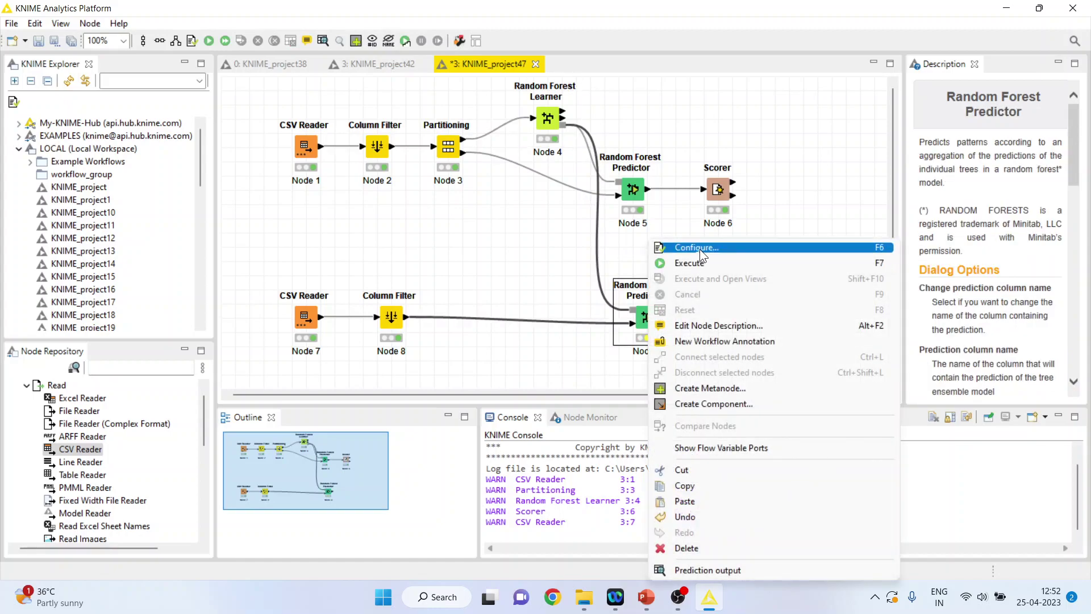
{"action": "left_click", "coordinate": [697, 248]}
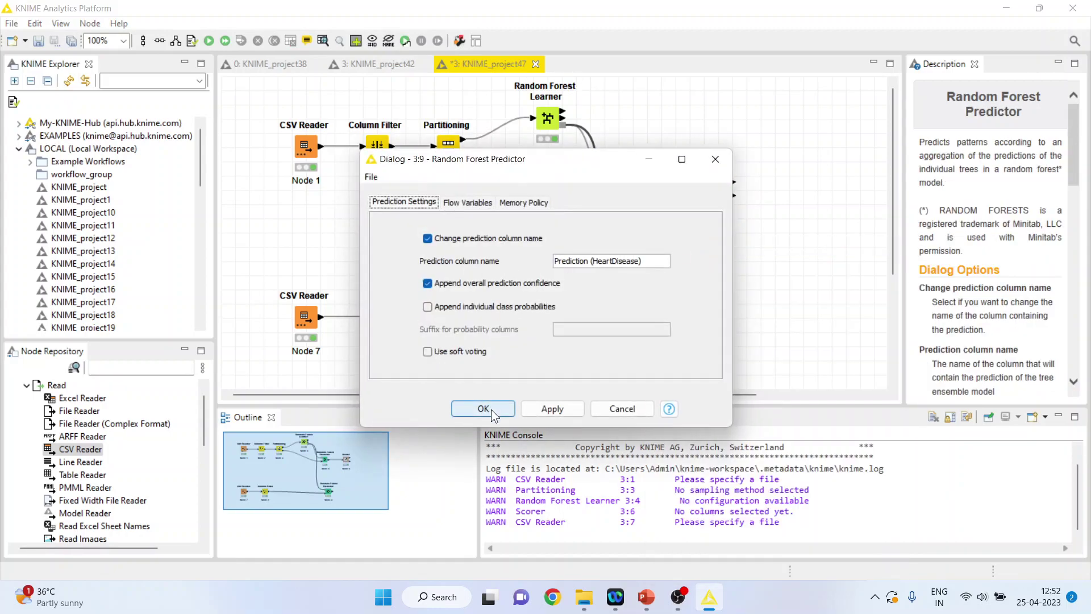
{"action": "left_click", "coordinate": [490, 409]}
{"action": "right_click", "coordinate": [647, 316]}
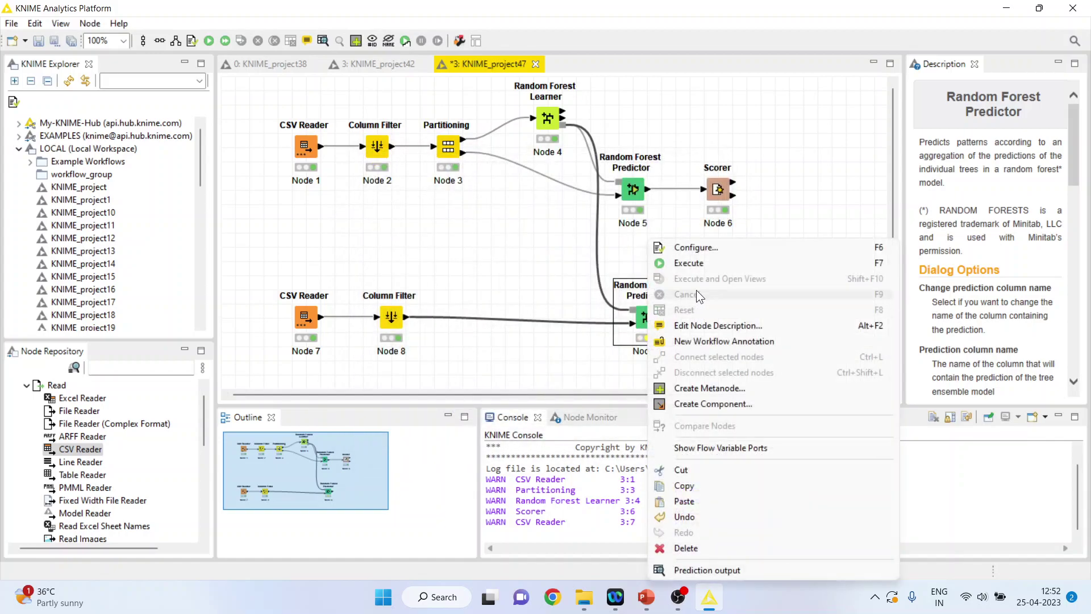
{"action": "left_click", "coordinate": [701, 266]}
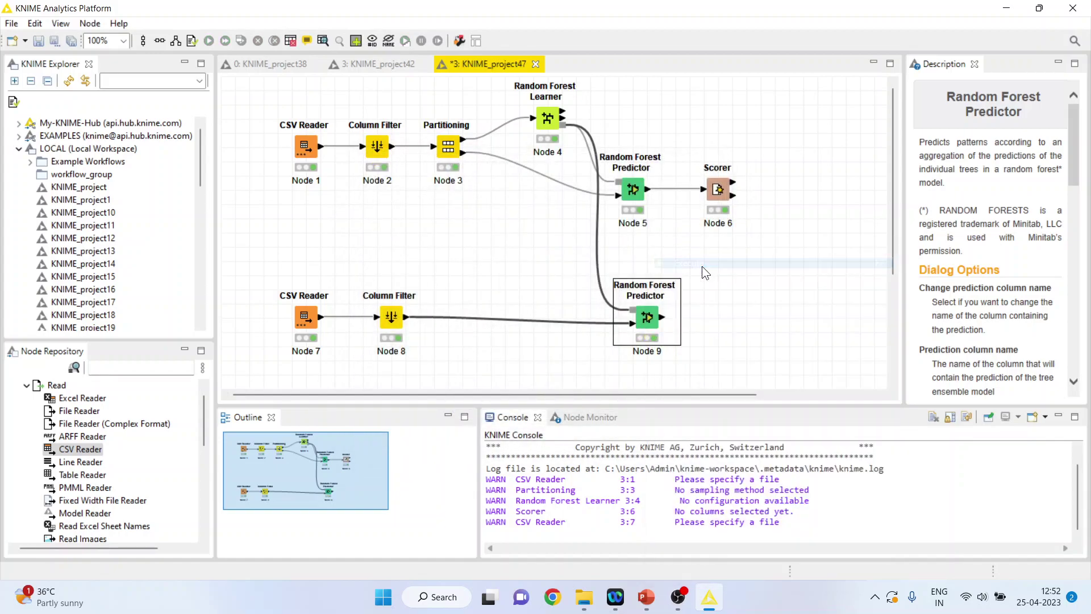
Compare Prediction (HeartDisease) with actual HeartDisease for the 10 test rows in the output table.
{"action": "right_click", "coordinate": [651, 323]}
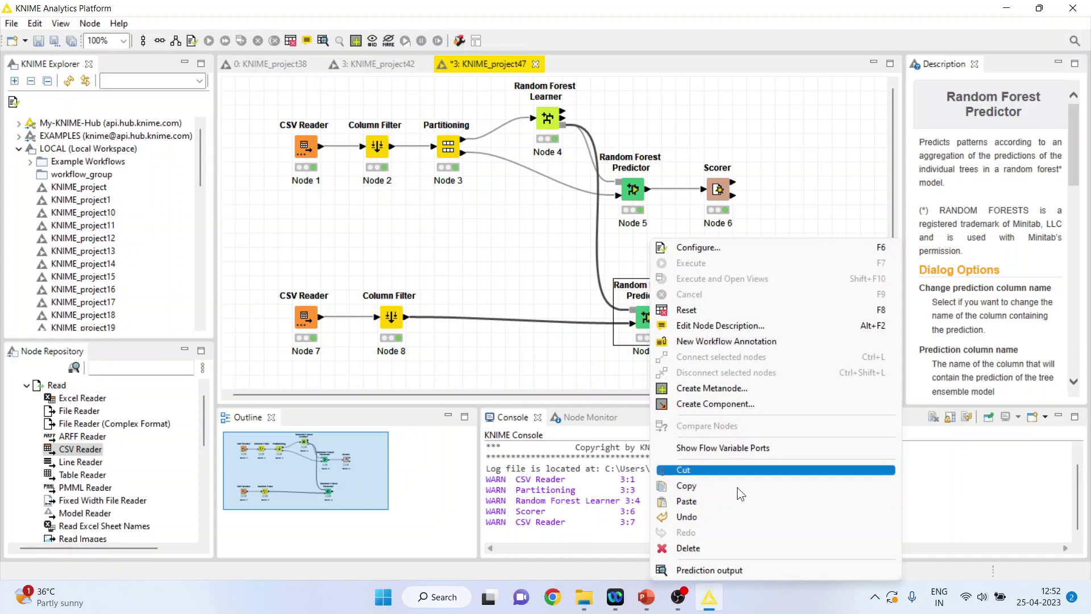
{"action": "left_click", "coordinate": [750, 569]}
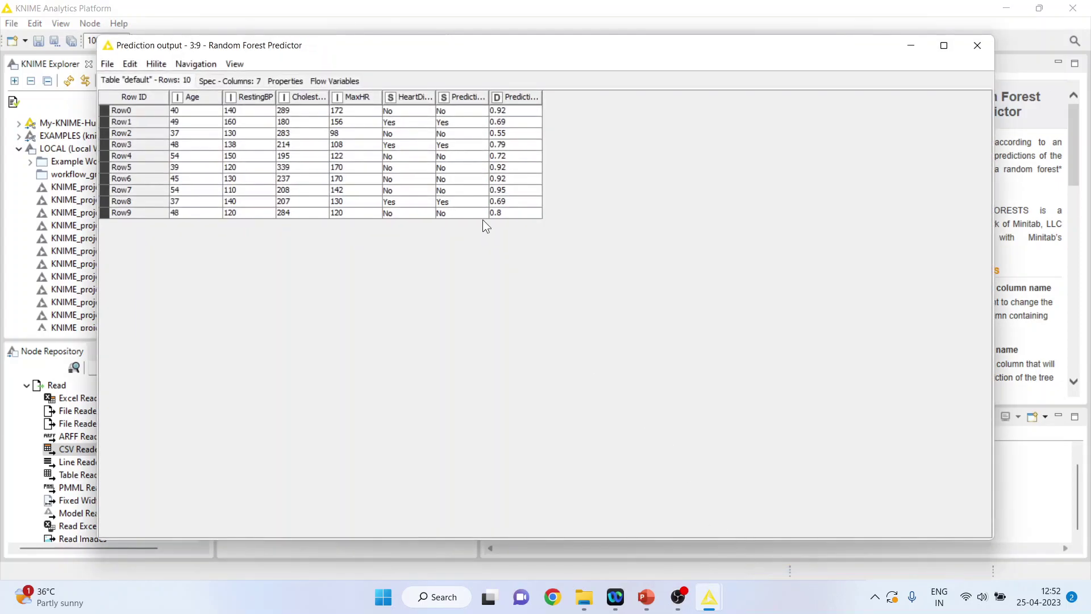
{"action": "left_click_drag", "start_coordinate": [488, 96], "coordinate": [590, 97]}
{"action": "left_click_drag", "start_coordinate": [435, 97], "coordinate": [561, 219]}
{"action": "left_click_drag", "start_coordinate": [423, 114], "coordinate": [436, 213]}
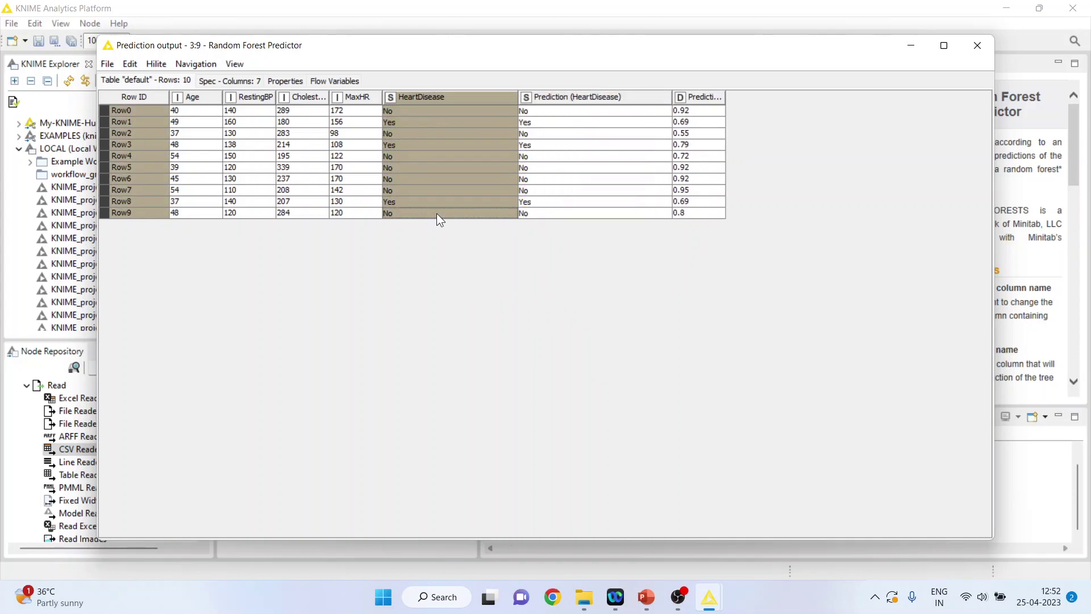
{"action": "left_click", "coordinate": [974, 50]}
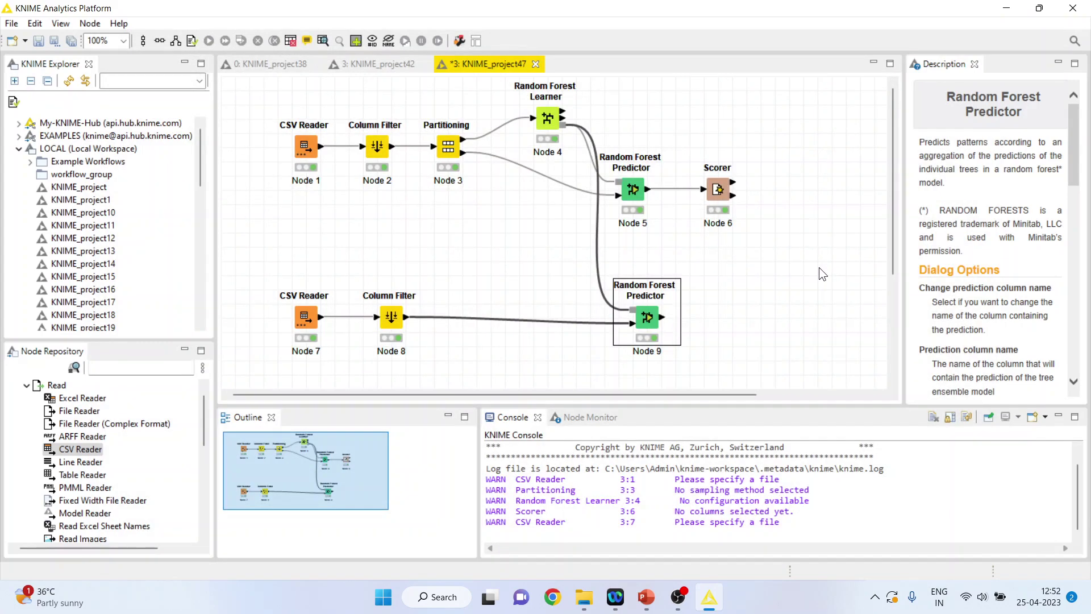
Copy the Scorer and paste the copy (Node 10) right of Node 9.
{"action": "left_click", "coordinate": [721, 196]}
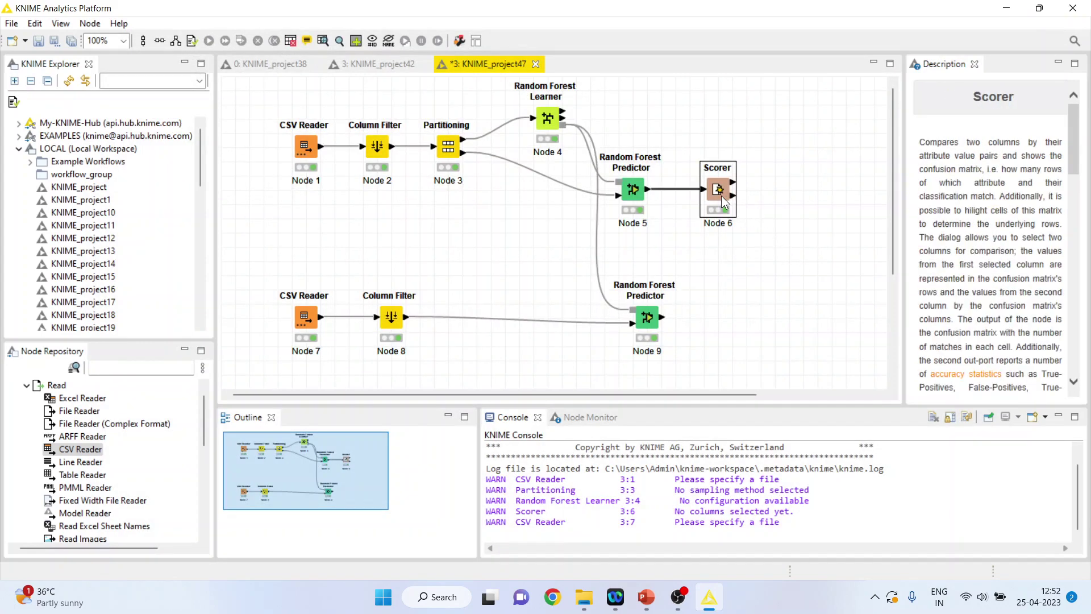
{"action": "right_click", "coordinate": [721, 196]}
{"action": "left_click", "coordinate": [798, 458]}
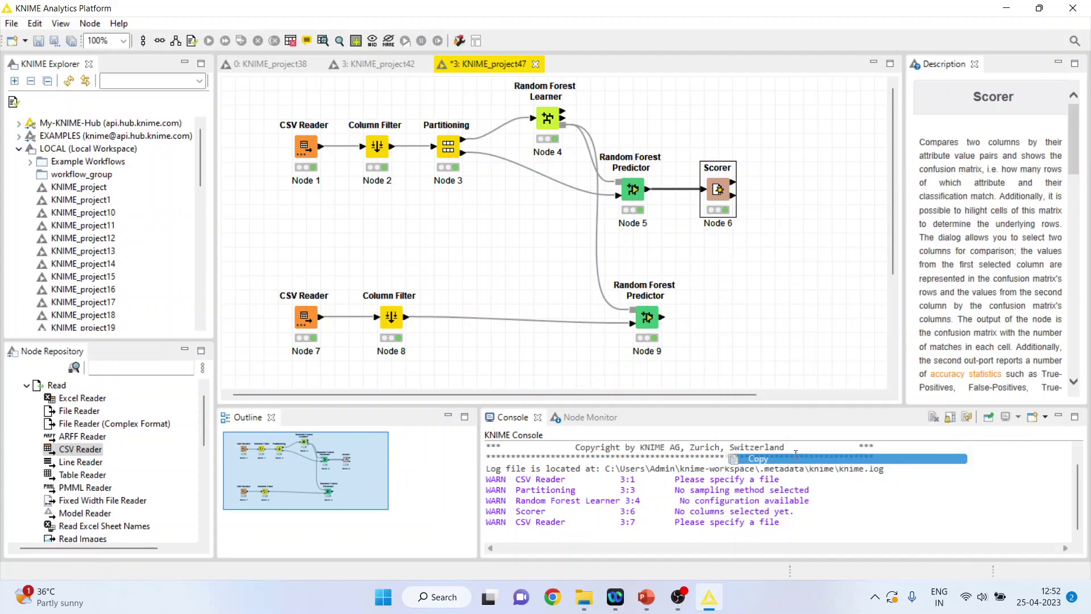
{"action": "left_click", "coordinate": [752, 312]}
{"action": "key", "text": "ctrl+v"}
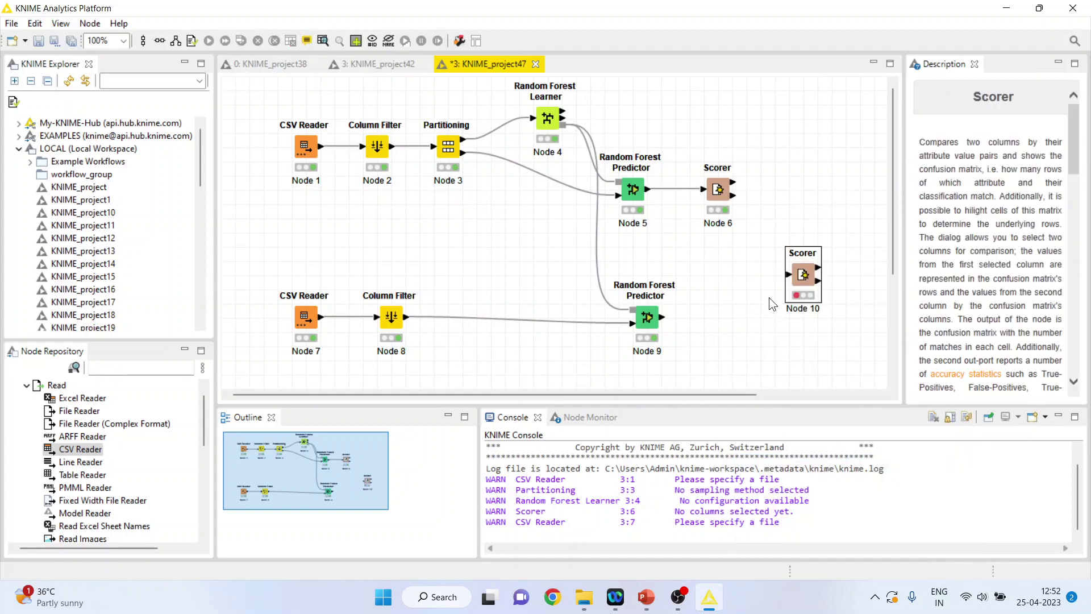
{"action": "left_click_drag", "start_coordinate": [720, 322], "coordinate": [706, 320]}
Execute Node 10 and review its confusion matrix: 7 No and 3 Yes correct, 100% accuracy.
{"action": "left_click", "coordinate": [676, 317]}
{"action": "right_click", "coordinate": [717, 319]}
{"action": "left_click", "coordinate": [752, 233]}
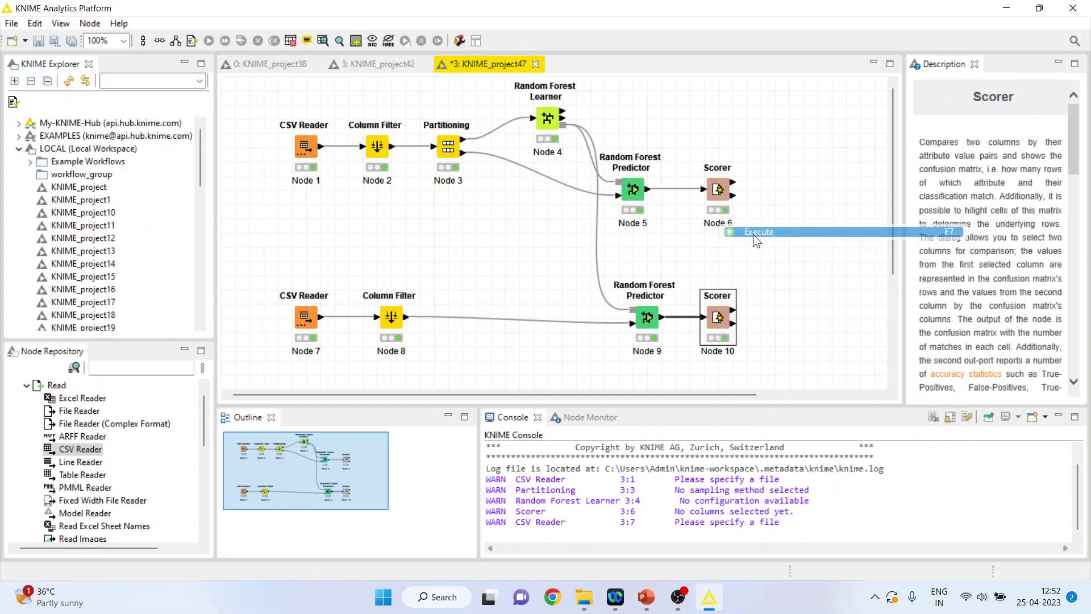
{"action": "right_click", "coordinate": [725, 320]}
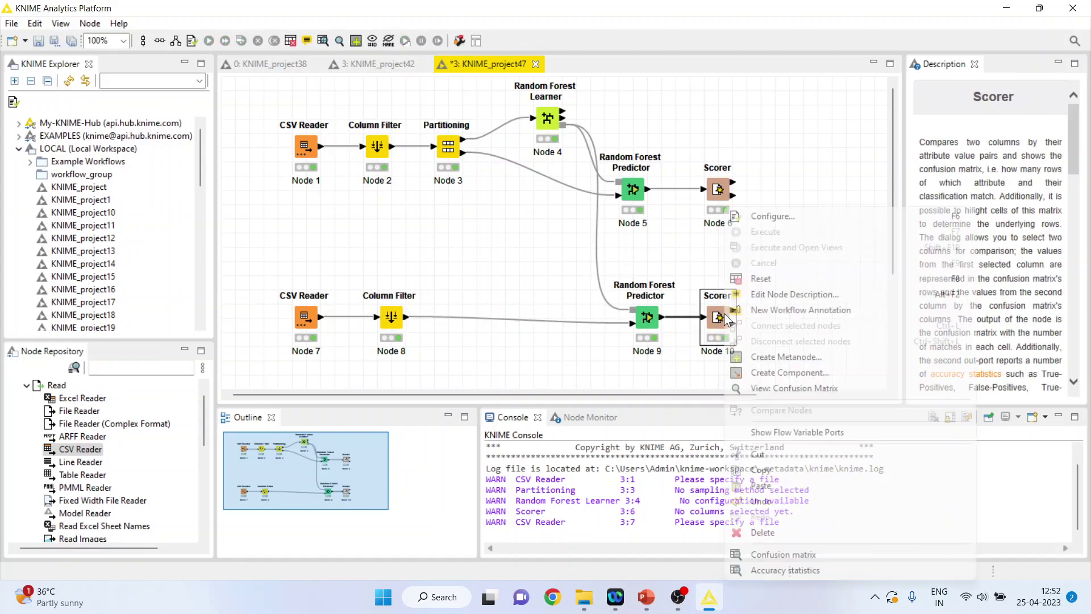
{"action": "left_click", "coordinate": [788, 389]}
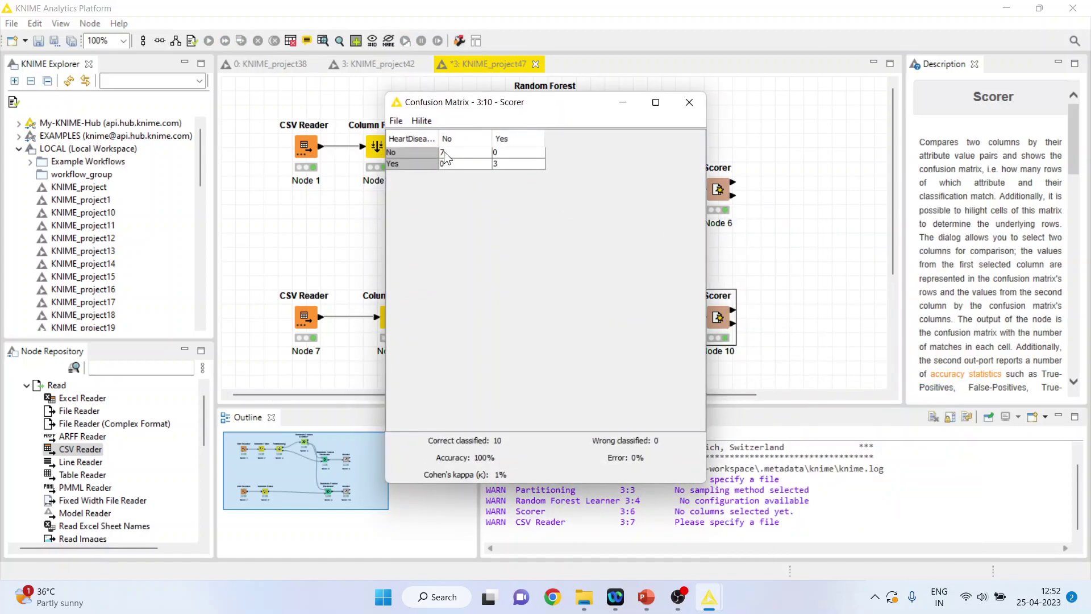
{"action": "left_click", "coordinate": [444, 151]}
{"action": "left_click", "coordinate": [505, 165]}
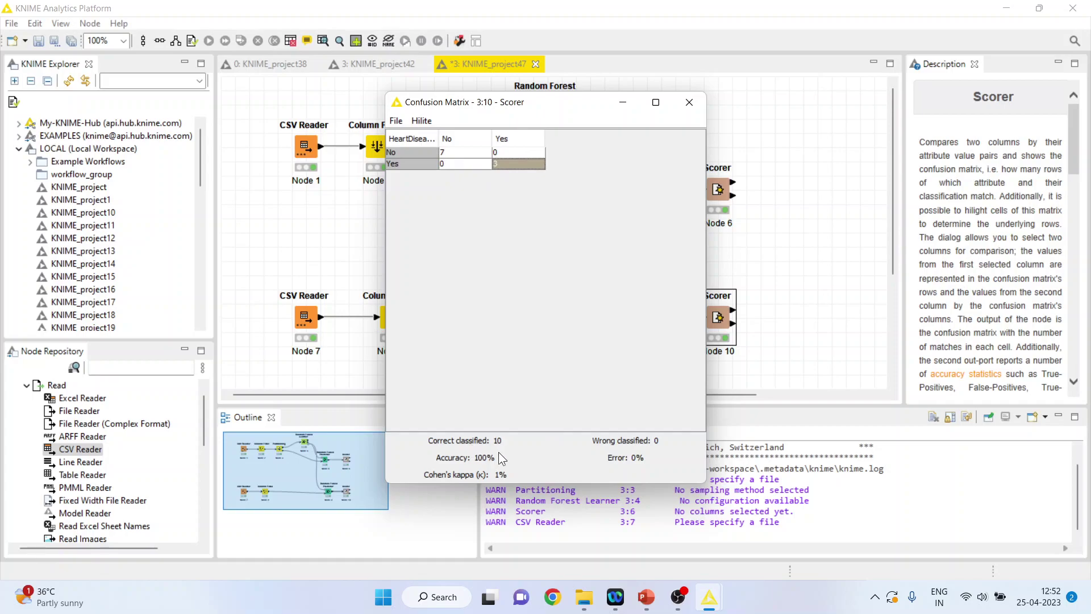
Close the confusion matrix window and switch back to PowerPoint's slide 2.
{"action": "left_click", "coordinate": [687, 103]}
{"action": "left_click", "coordinate": [646, 596]}
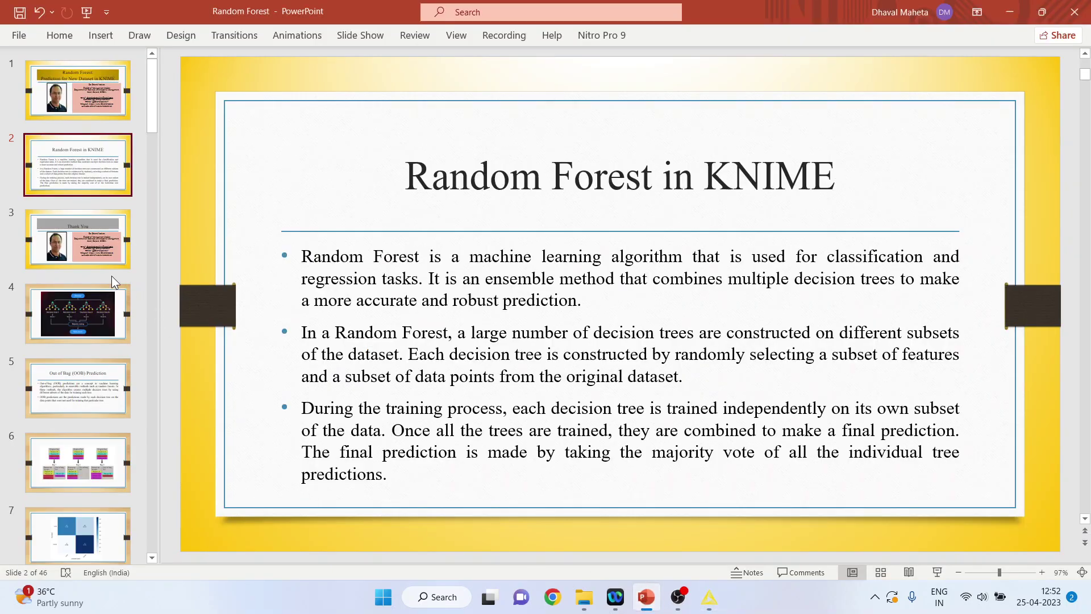